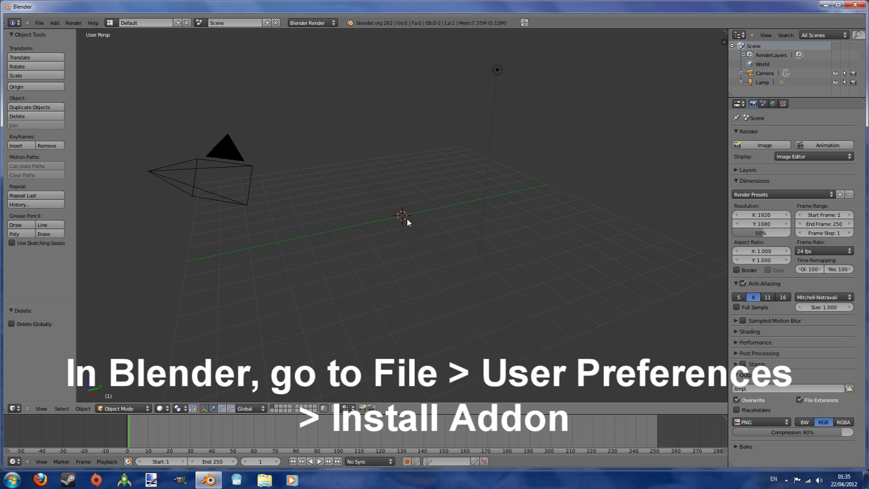
Install the io_smd_tools.py addon from Desktop\io_smd_tools-117, save preferences as default, and quit Blender.
{"action": "left_click", "coordinate": [40, 24]}
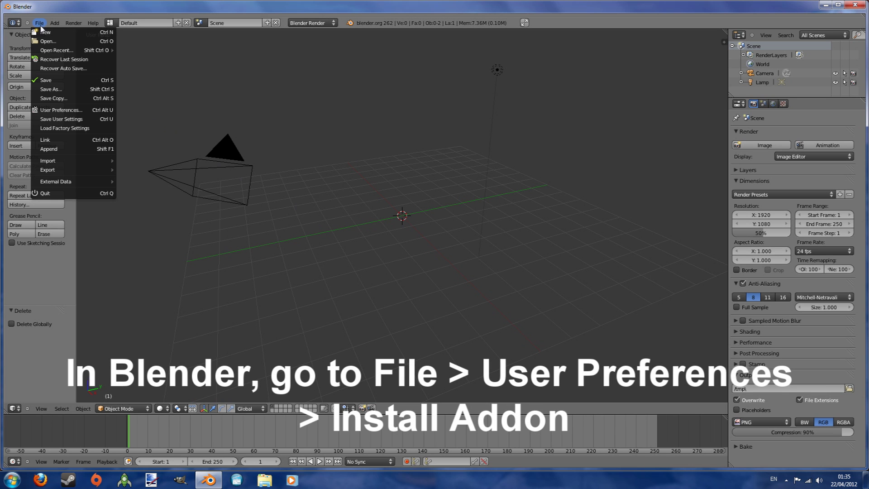
{"action": "left_click", "coordinate": [74, 110]}
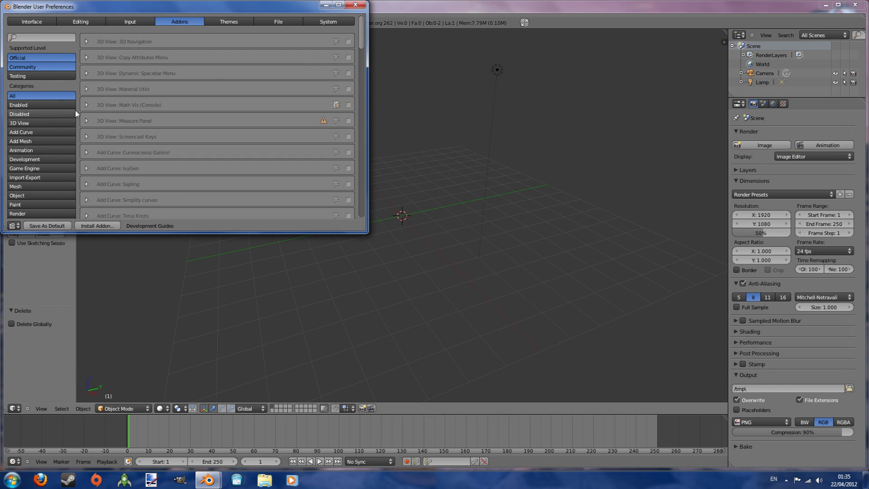
{"action": "left_click", "coordinate": [101, 227]}
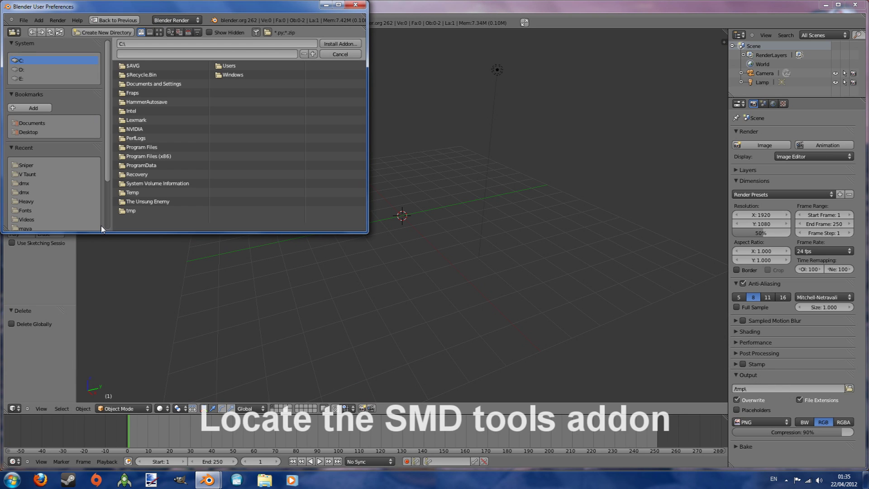
{"action": "left_click", "coordinate": [36, 134]}
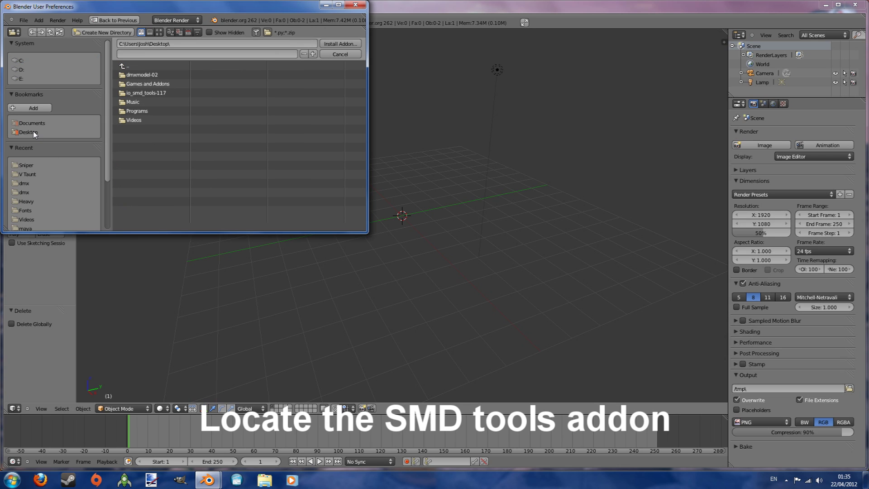
{"action": "left_click", "coordinate": [145, 93]}
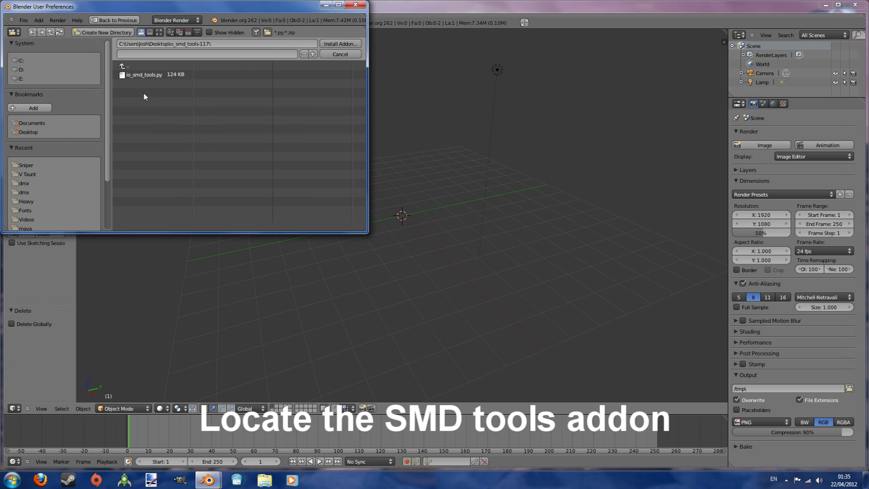
{"action": "left_click", "coordinate": [155, 75]}
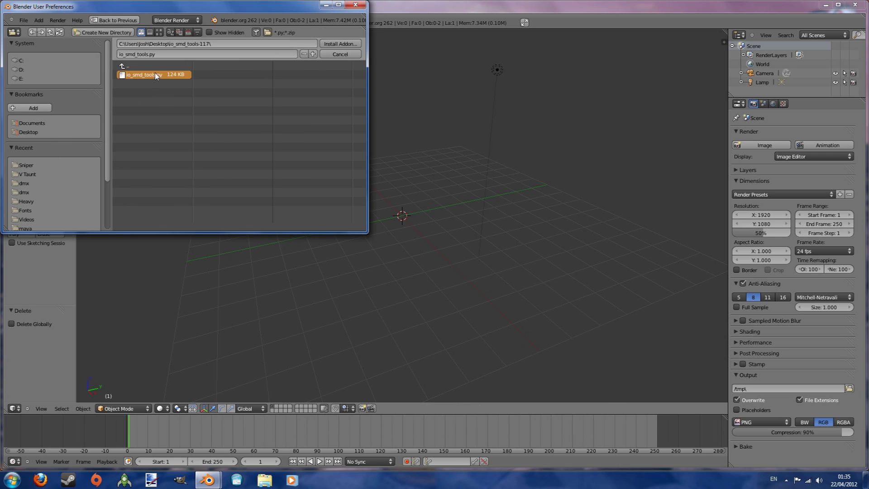
{"action": "left_click", "coordinate": [336, 45]}
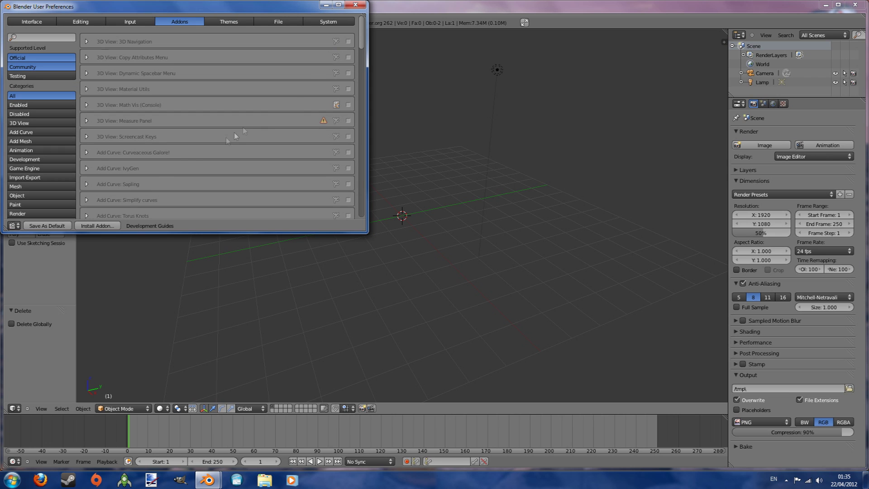
{"action": "left_click", "coordinate": [59, 225]}
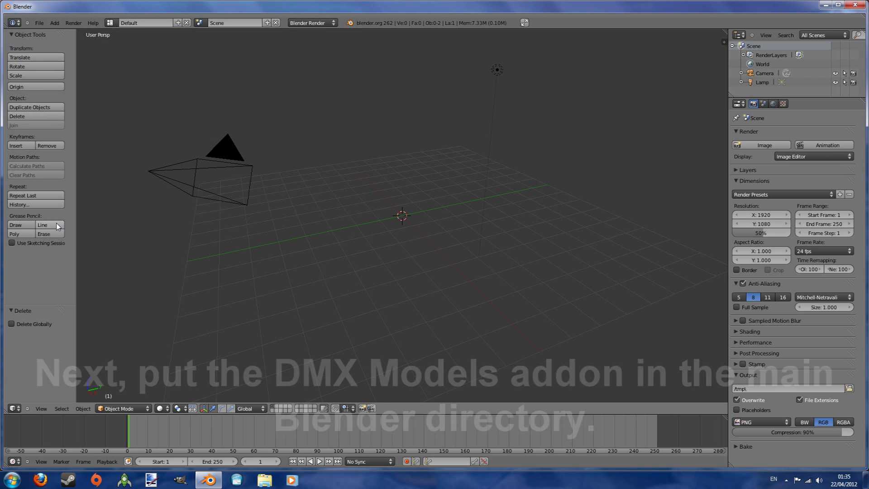
{"action": "left_click", "coordinate": [859, 6]}
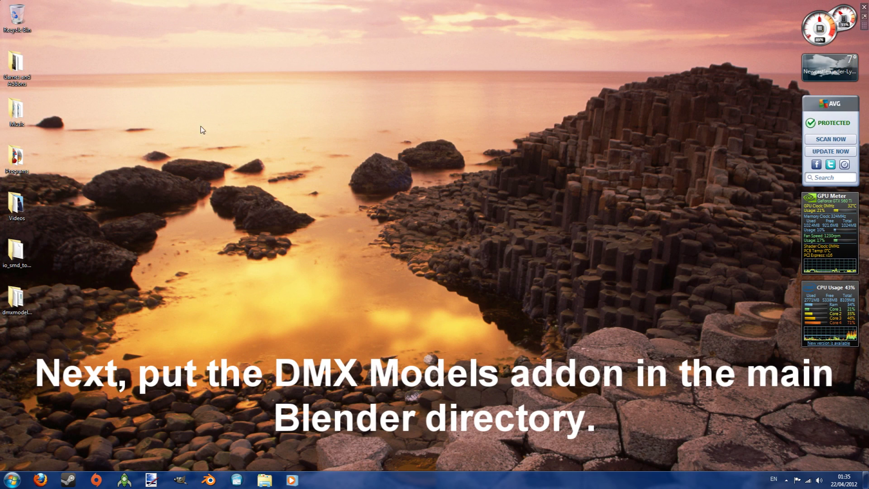
Open the blender-2.62-release-windows64 program folder and the dmxmodel-02 folder side by side.
{"action": "double_click", "coordinate": [17, 159]}
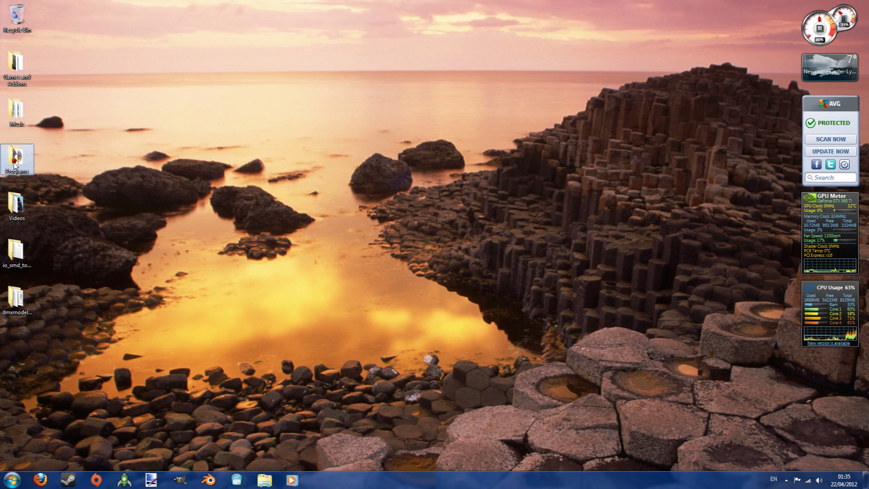
{"action": "double_click", "coordinate": [360, 74]}
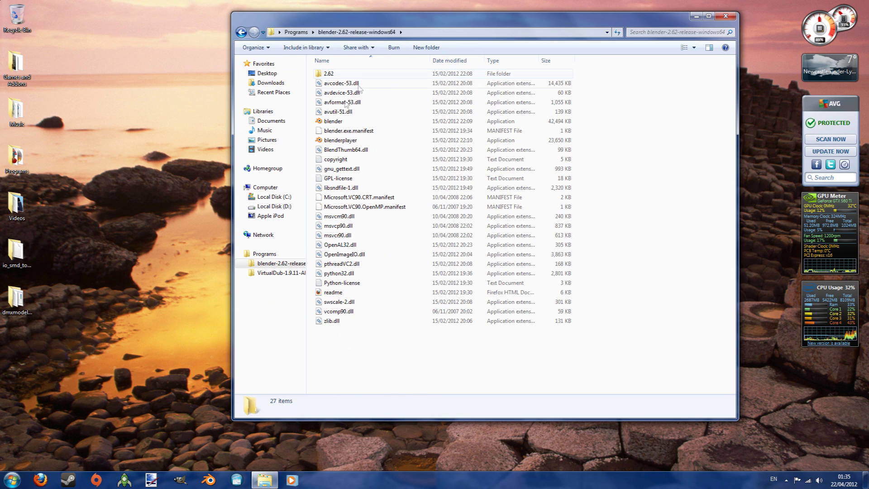
{"action": "left_click", "coordinate": [27, 307]}
{"action": "double_click", "coordinate": [26, 306]}
{"action": "left_click_drag", "start_coordinate": [410, 28], "coordinate": [640, 322]}
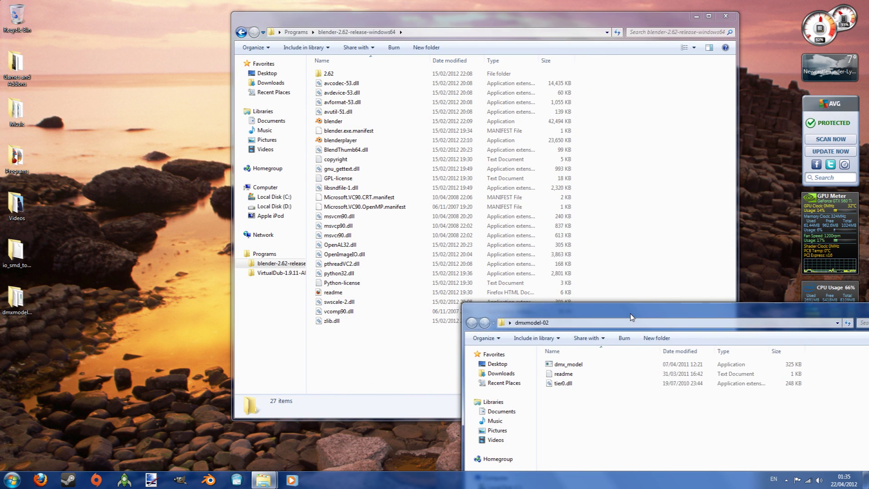
Move dmx_model and tier0.dll into the Blender program folder, then close dmxmodel-02.
{"action": "left_click", "coordinate": [584, 383]}
{"action": "left_click", "coordinate": [568, 364], "text": "shift"}
{"action": "left_click_drag", "start_coordinate": [582, 365], "coordinate": [397, 367]}
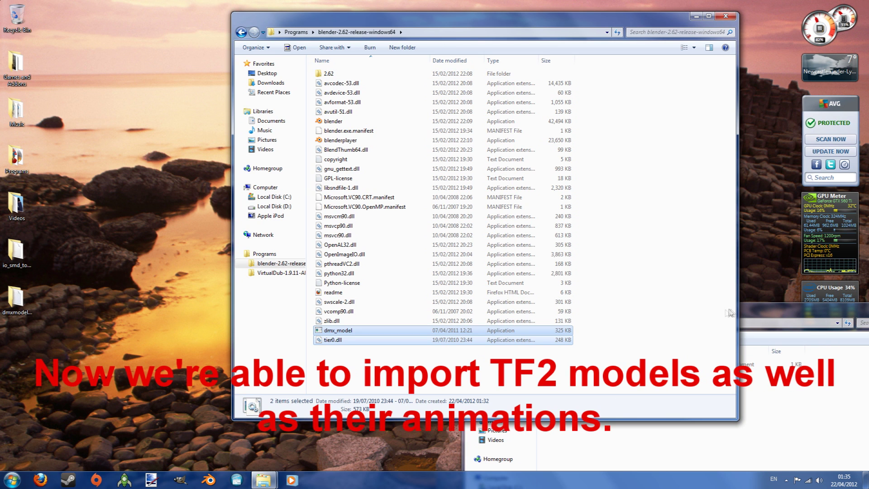
{"action": "left_click_drag", "start_coordinate": [753, 313], "coordinate": [532, 185]}
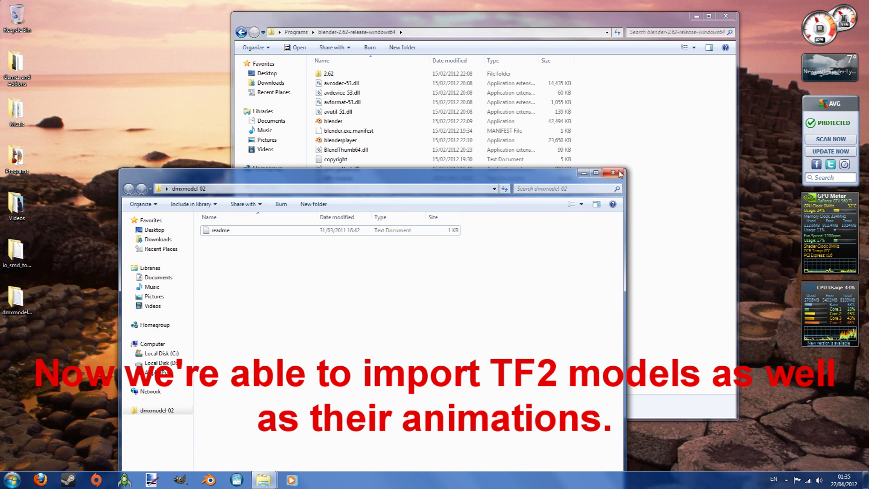
{"action": "left_click", "coordinate": [619, 173]}
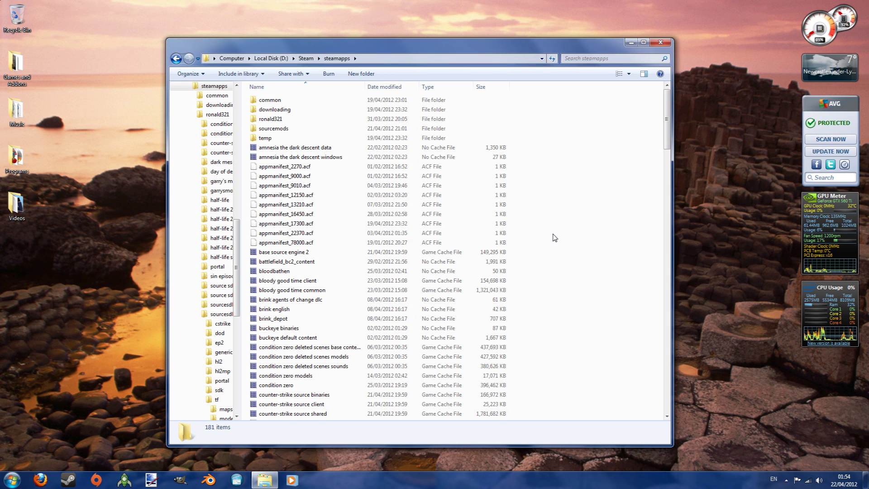
Navigate to sourcesdk_content\tf\modelsrc\player\sniper\parts\smd where sniper_model.smd lives.
{"action": "double_click", "coordinate": [292, 124]}
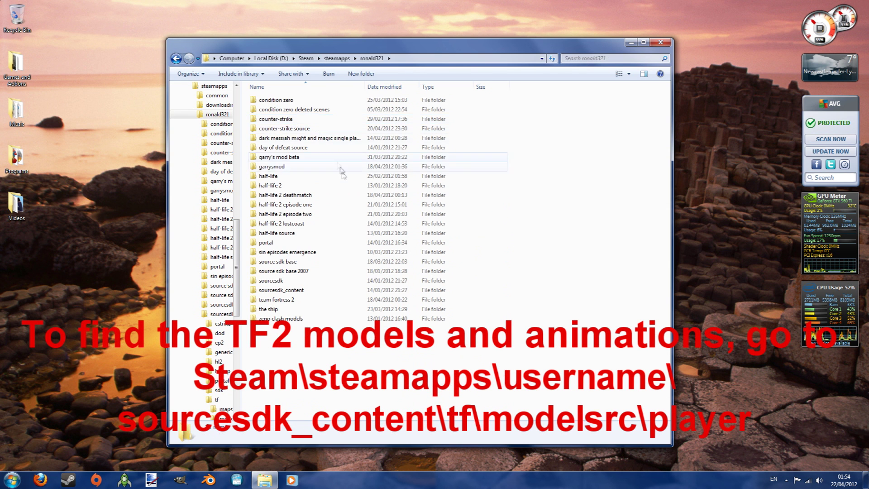
{"action": "double_click", "coordinate": [297, 291]}
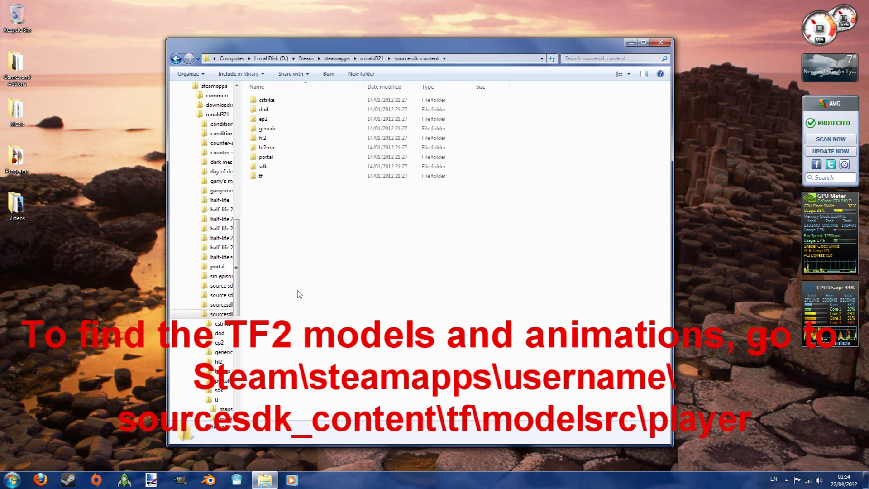
{"action": "double_click", "coordinate": [273, 176]}
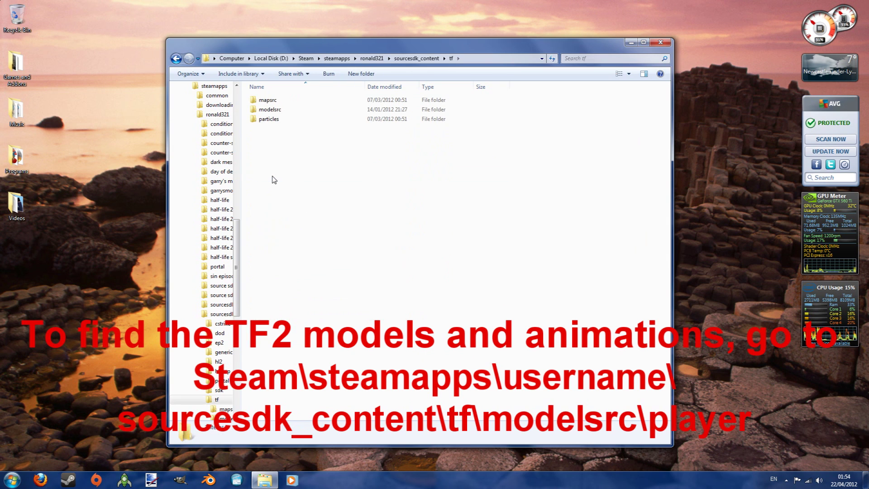
{"action": "double_click", "coordinate": [287, 112]}
{"action": "double_click", "coordinate": [287, 101]}
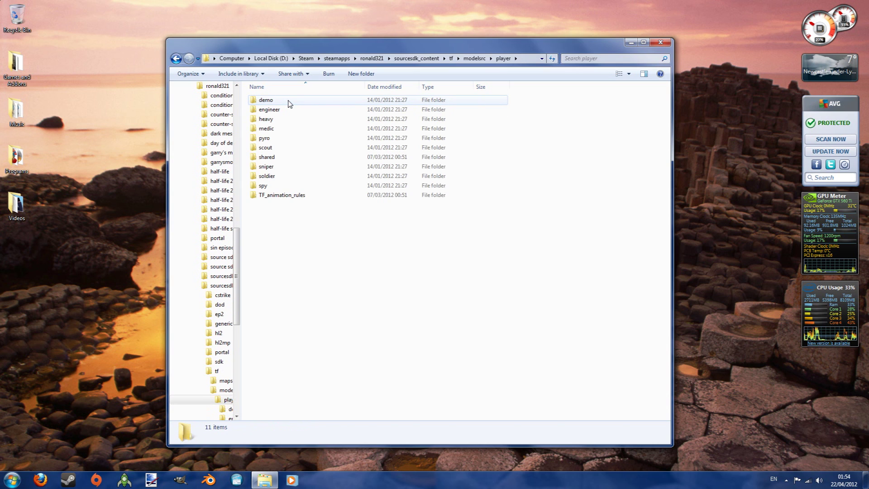
{"action": "double_click", "coordinate": [292, 168]}
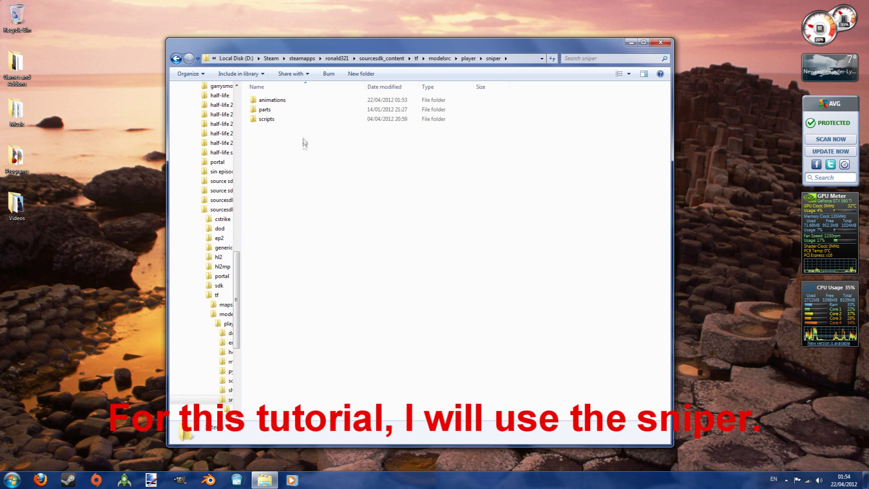
{"action": "double_click", "coordinate": [295, 112]}
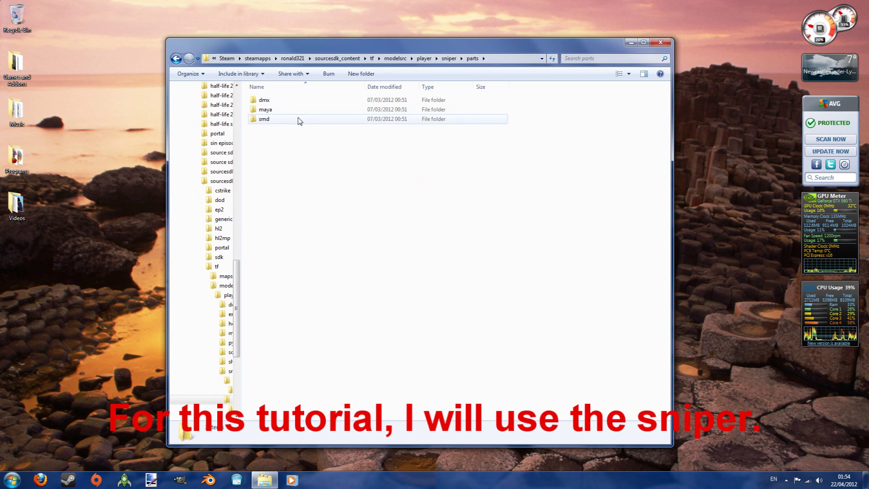
{"action": "double_click", "coordinate": [298, 120]}
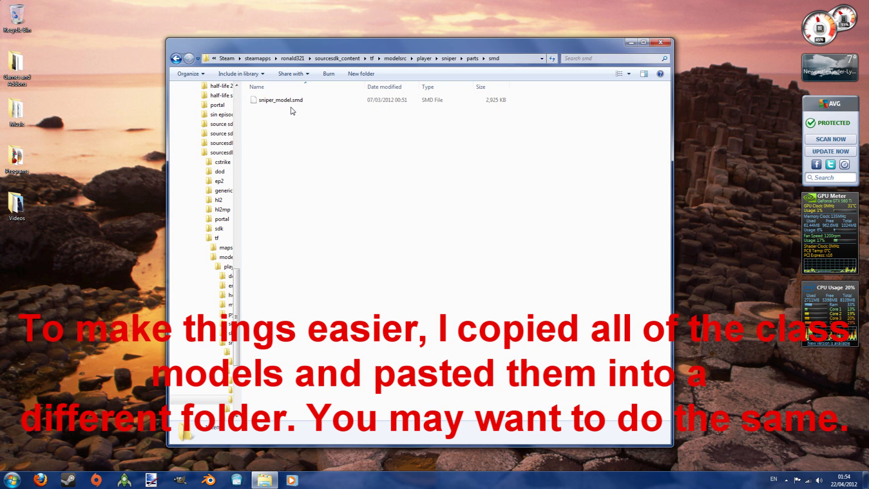
Check the sniper_model.smd copy in Games and Addons\Blender Models\Sniper, then close that window.
{"action": "double_click", "coordinate": [16, 66]}
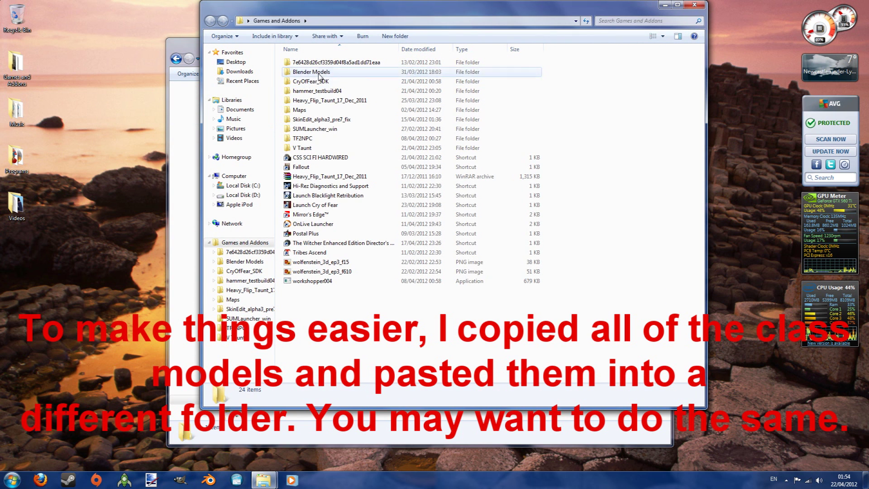
{"action": "double_click", "coordinate": [317, 72]}
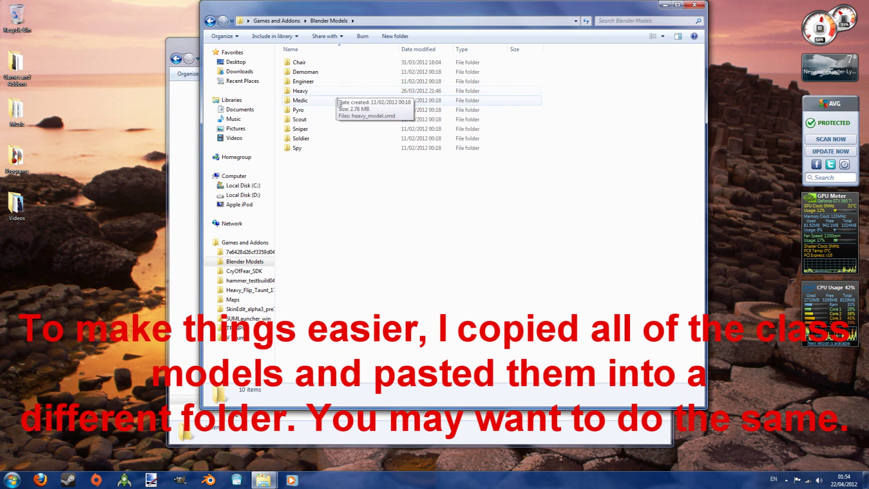
{"action": "double_click", "coordinate": [325, 129]}
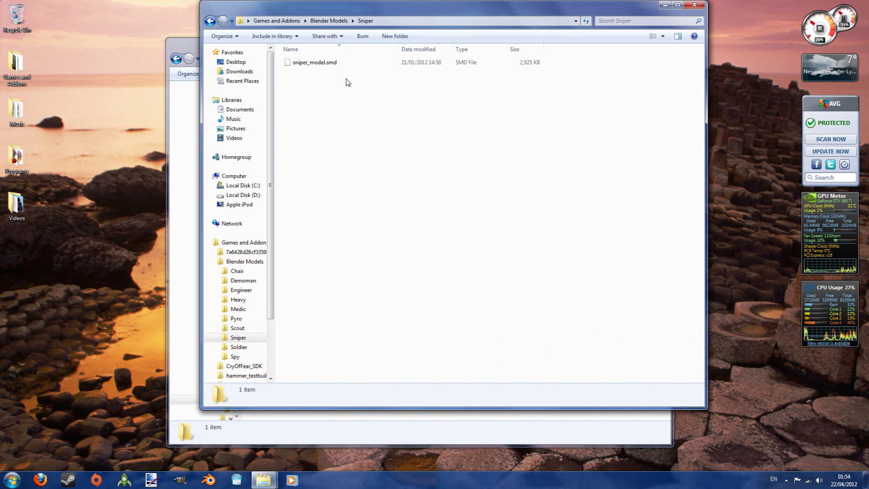
{"action": "left_click", "coordinate": [694, 4]}
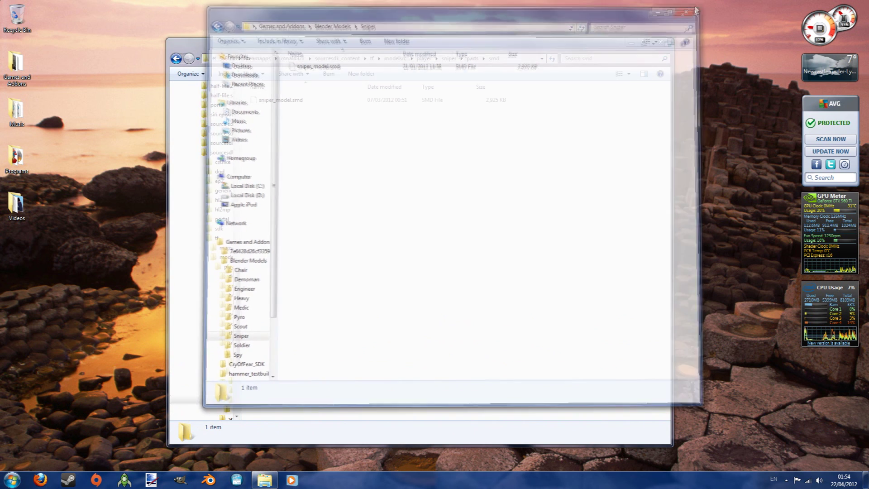
Go up to the sniper folder, open animations\dmx, and scroll through its .dmx animation files.
{"action": "key", "text": "BackSpace"}
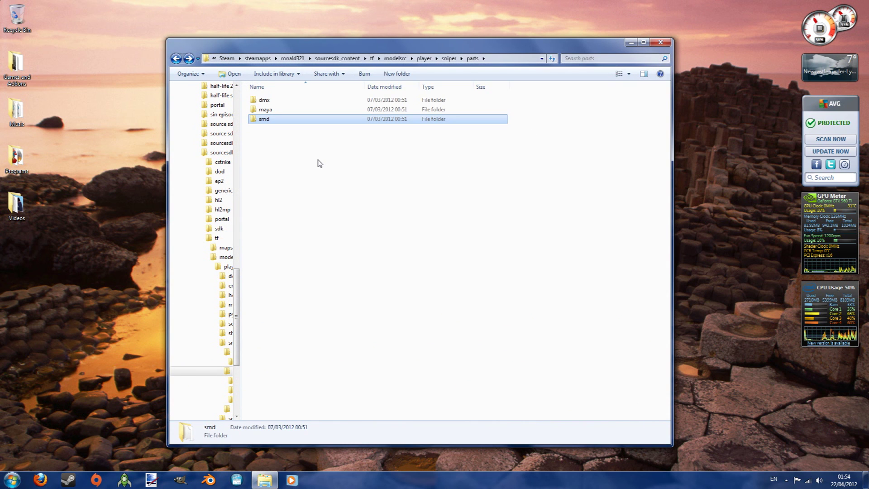
{"action": "key", "text": "BackSpace"}
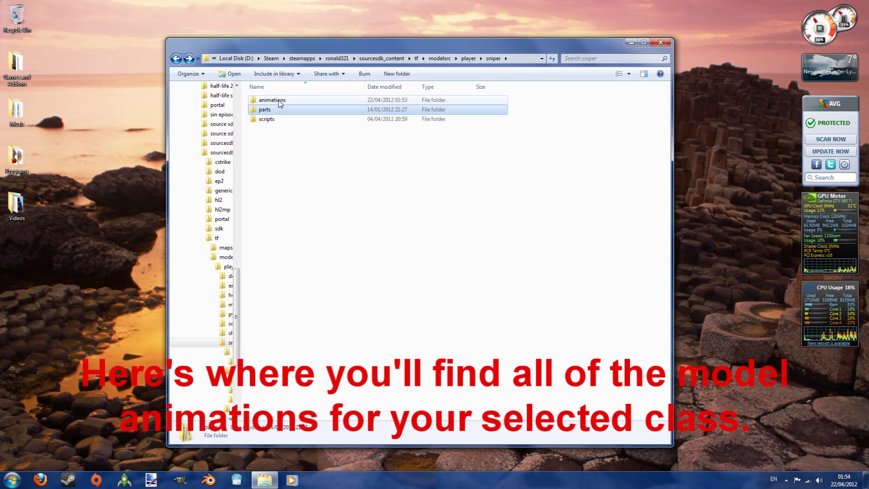
{"action": "double_click", "coordinate": [277, 100]}
{"action": "double_click", "coordinate": [281, 101]}
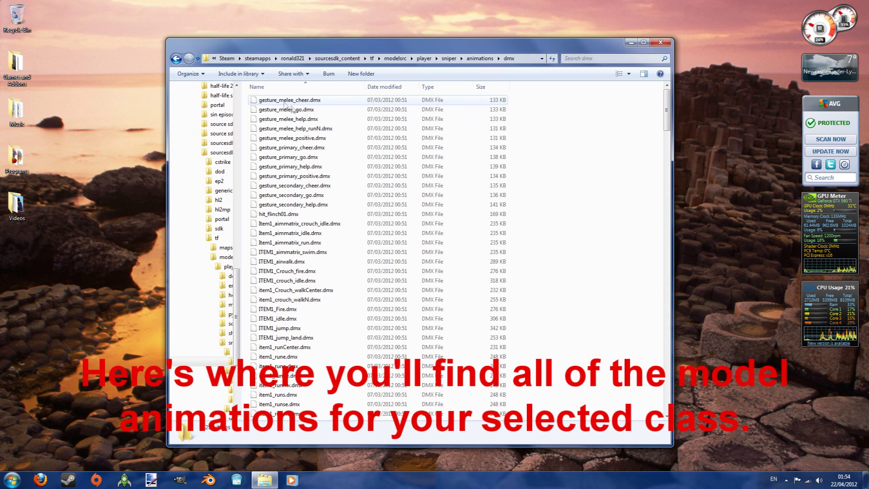
{"action": "left_click_drag", "start_coordinate": [666, 108], "coordinate": [651, 194]}
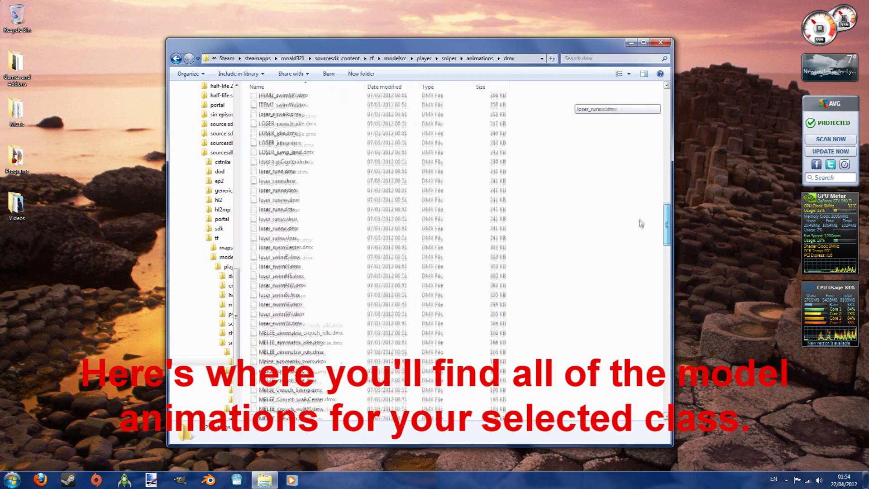
{"action": "left_click_drag", "start_coordinate": [651, 194], "coordinate": [636, 395]}
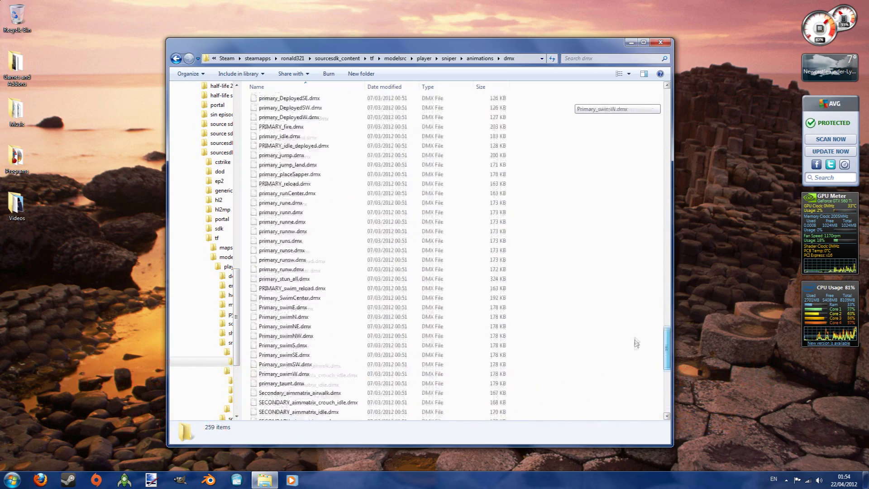
{"action": "left_click_drag", "start_coordinate": [636, 395], "coordinate": [652, 123]}
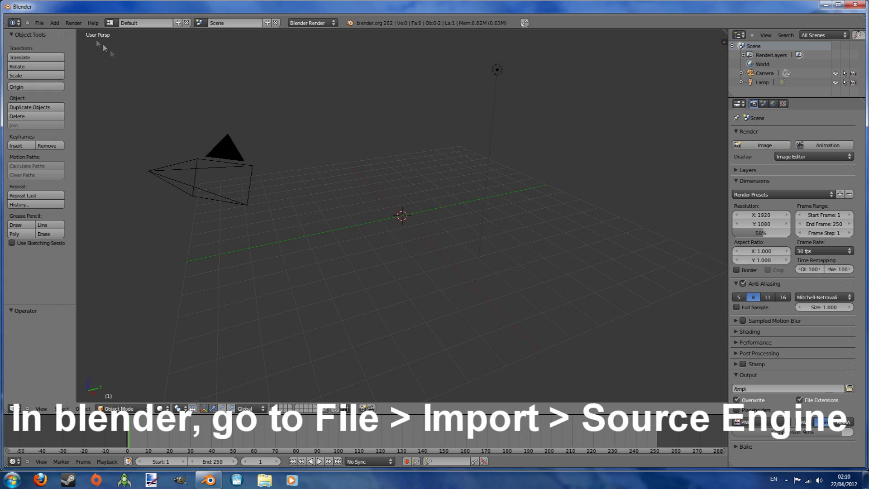
Import sniper_model.smd from Desktop\Games and Addons\Blender Models\Sniper using the Source Engine importer.
{"action": "left_click", "coordinate": [39, 23]}
{"action": "mouse_move", "coordinate": [61, 160]}
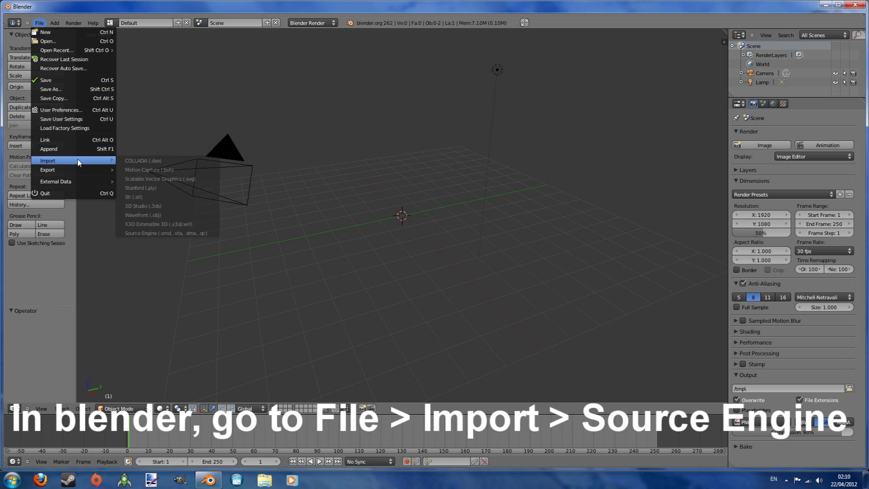
{"action": "left_click", "coordinate": [150, 230]}
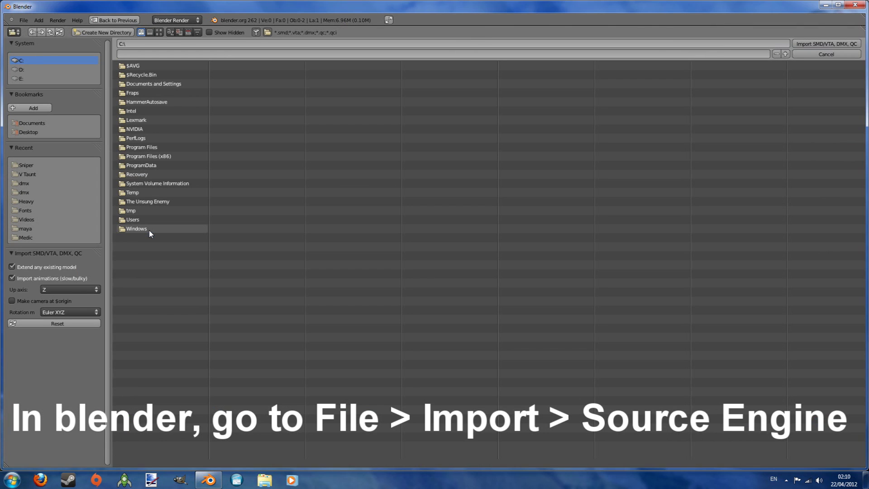
{"action": "left_click", "coordinate": [29, 132]}
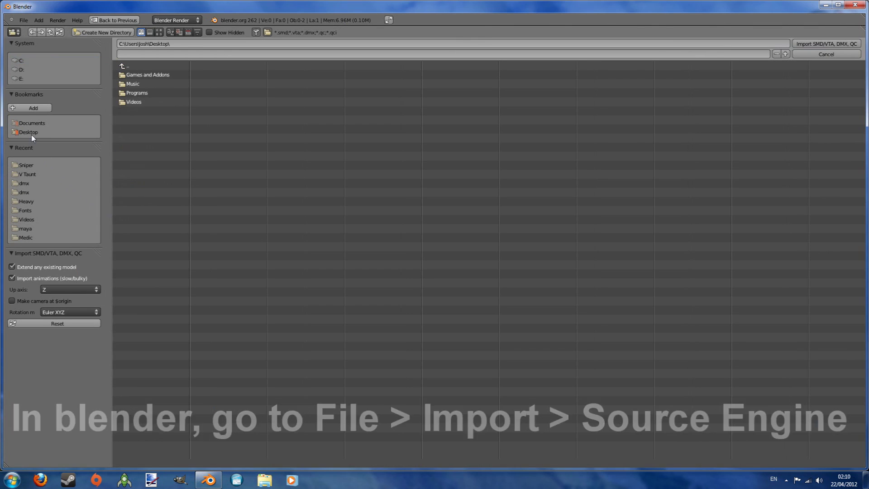
{"action": "left_click", "coordinate": [150, 75]}
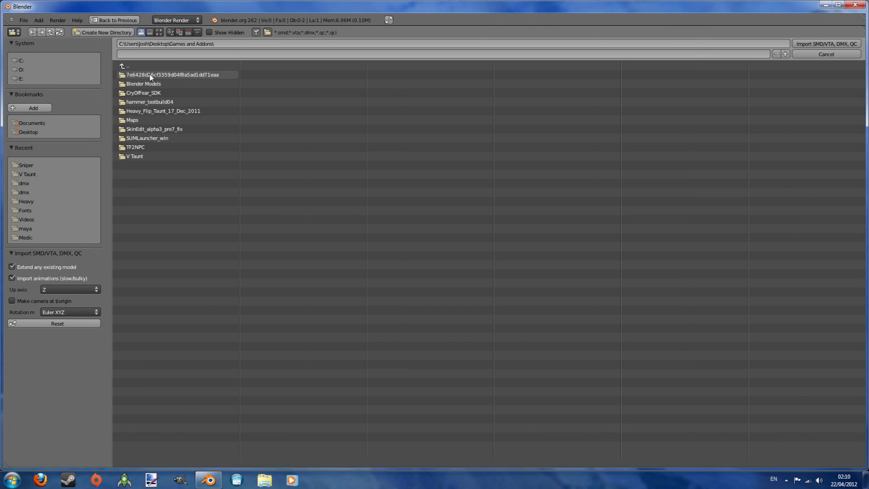
{"action": "left_click", "coordinate": [152, 83]}
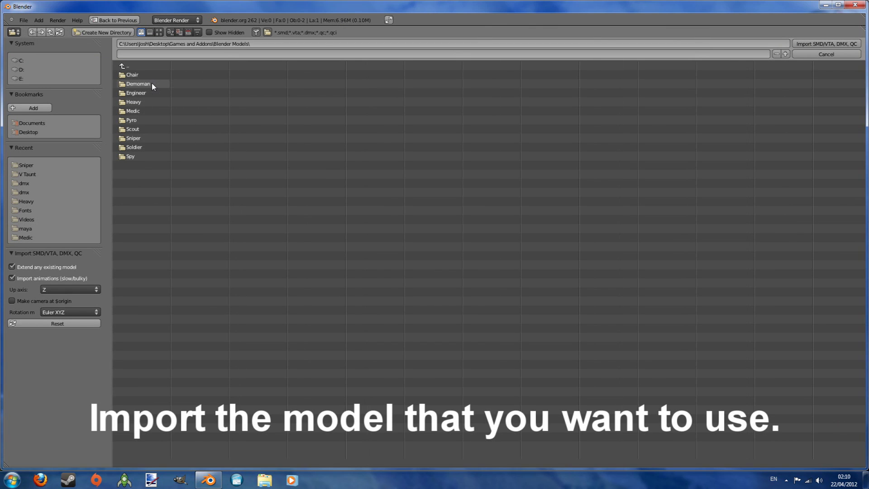
{"action": "left_click", "coordinate": [151, 140]}
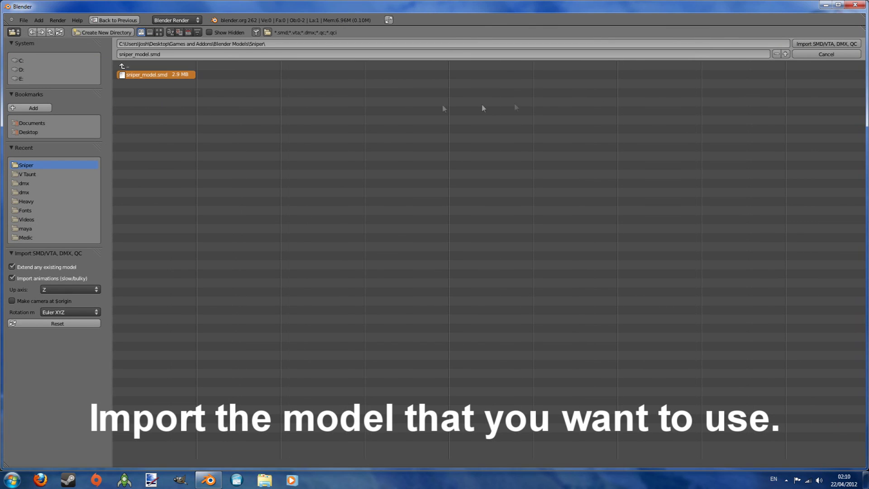
{"action": "left_click", "coordinate": [813, 46]}
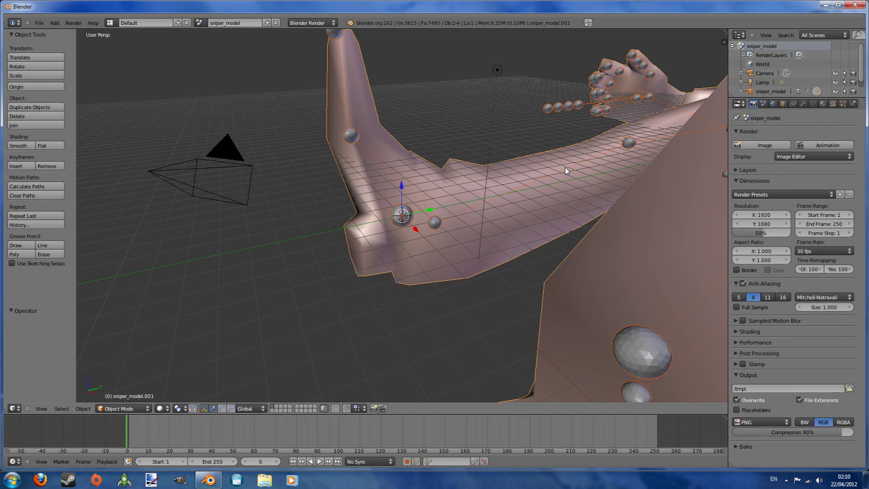
Rotate the Sniper model exactly 90° about X so it stands upright, then frame it in view.
{"action": "scroll", "coordinate": [483, 212], "scroll_direction": "down", "scroll_amount": 5}
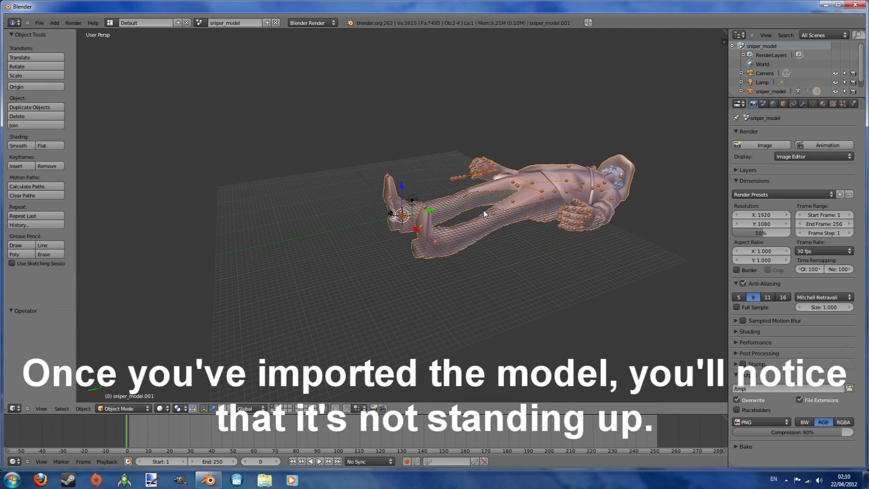
{"action": "middle_click_drag", "start_coordinate": [495, 220], "coordinate": [467, 251]}
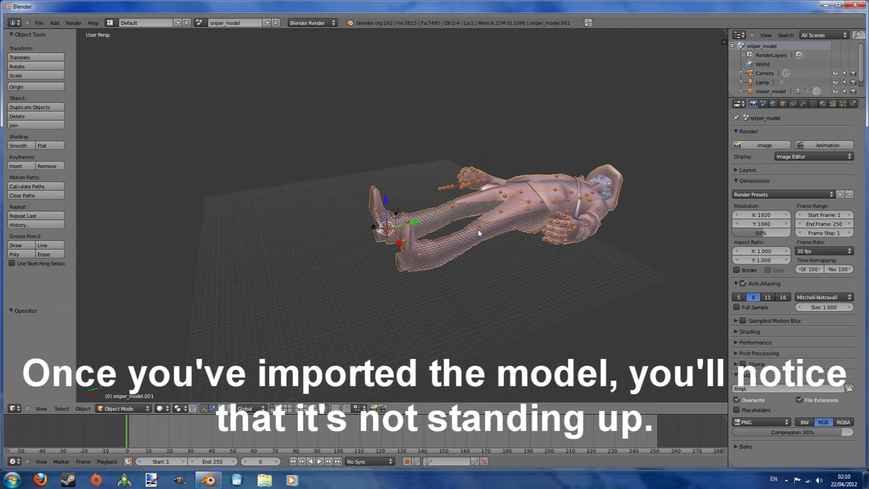
{"action": "key", "text": "r"}
{"action": "key", "text": "x"}
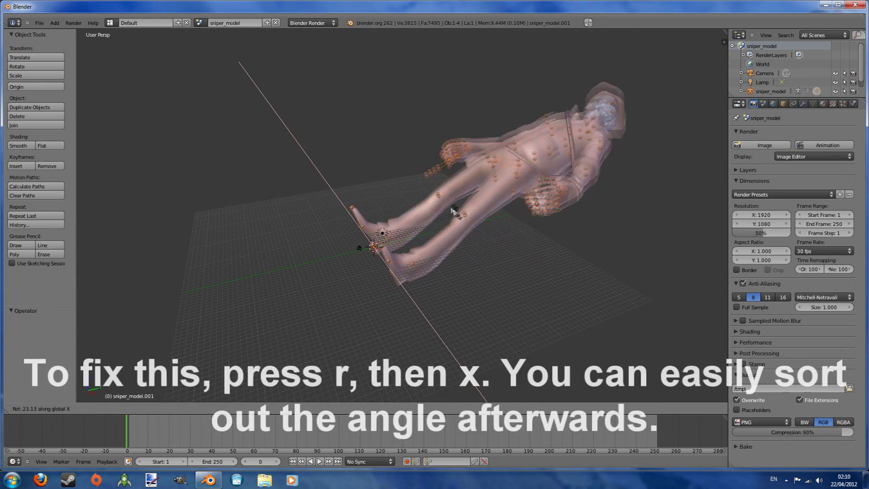
{"action": "left_click", "coordinate": [372, 194]}
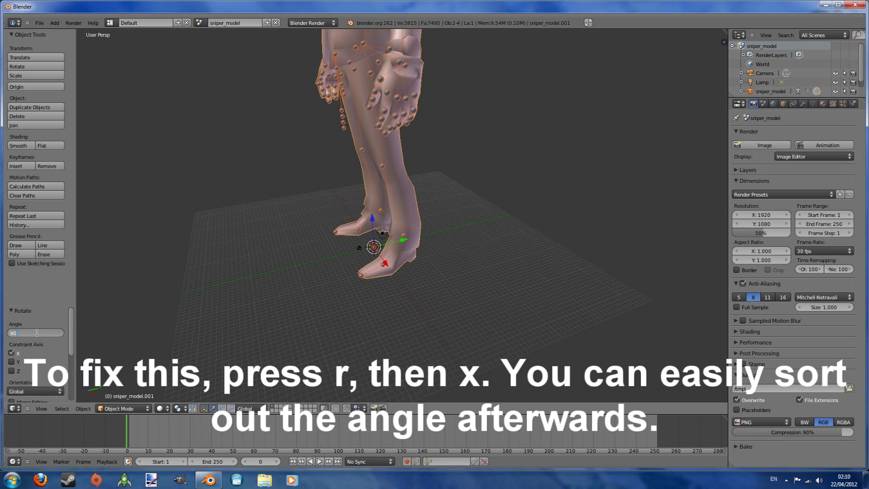
{"action": "key", "text": "Return"}
{"action": "middle_click_drag", "start_coordinate": [304, 266], "coordinate": [345, 329], "text": "shift"}
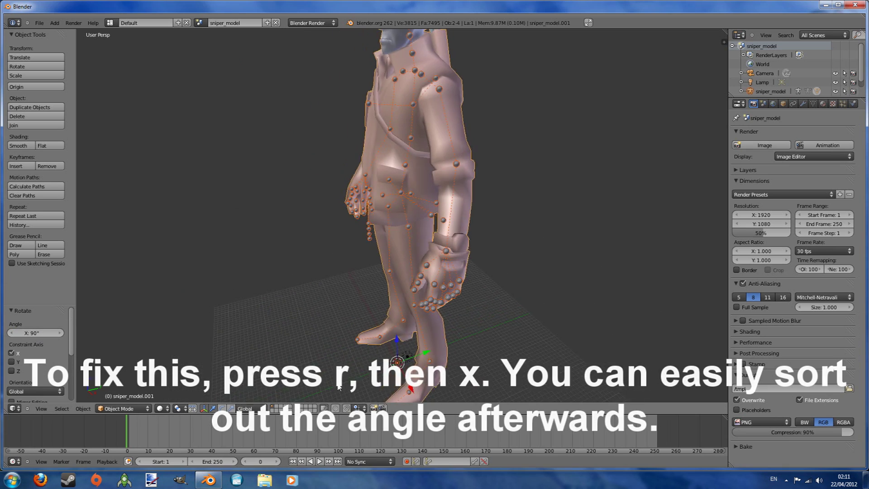
{"action": "scroll", "coordinate": [345, 329], "scroll_direction": "down", "scroll_amount": 2}
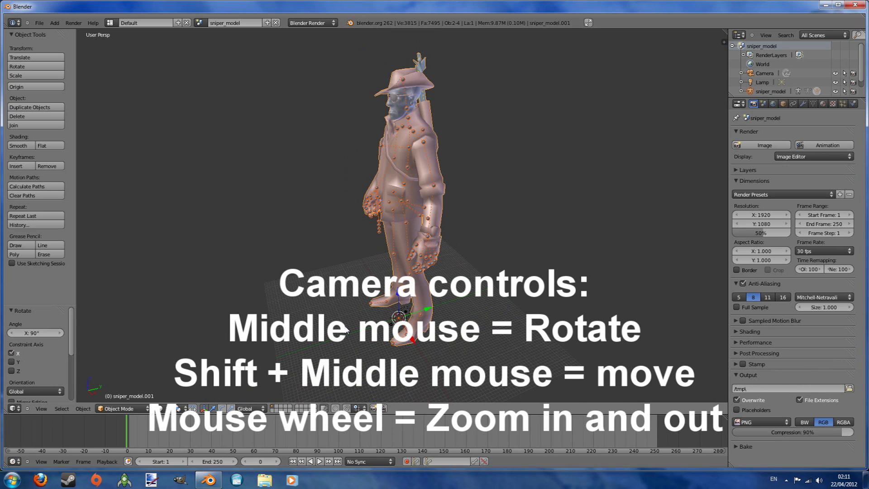
{"action": "mouse_move", "coordinate": [345, 331]}
{"action": "middle_mouse_down"}
{"action": "mouse_move", "coordinate": [347, 318]}
{"action": "mouse_move", "coordinate": [443, 321]}
{"action": "mouse_move", "coordinate": [373, 321]}
{"action": "middle_mouse_up"}
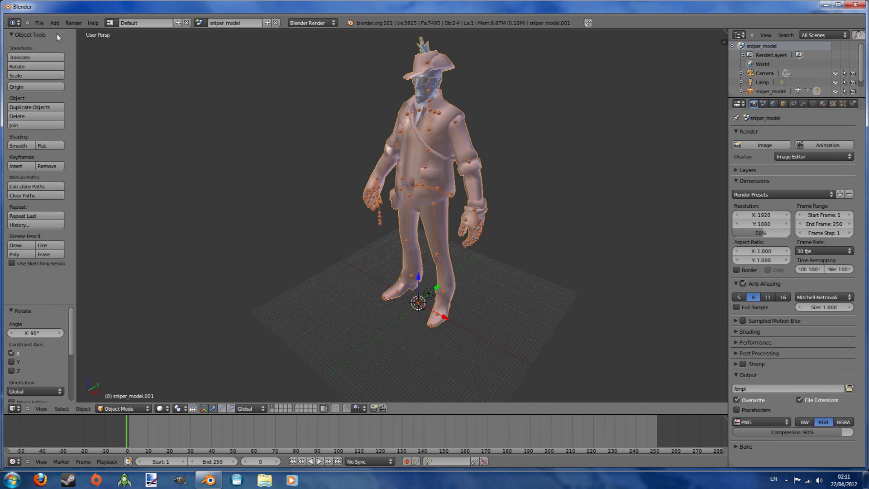
{"action": "left_click", "coordinate": [39, 22]}
{"action": "mouse_move", "coordinate": [61, 160]}
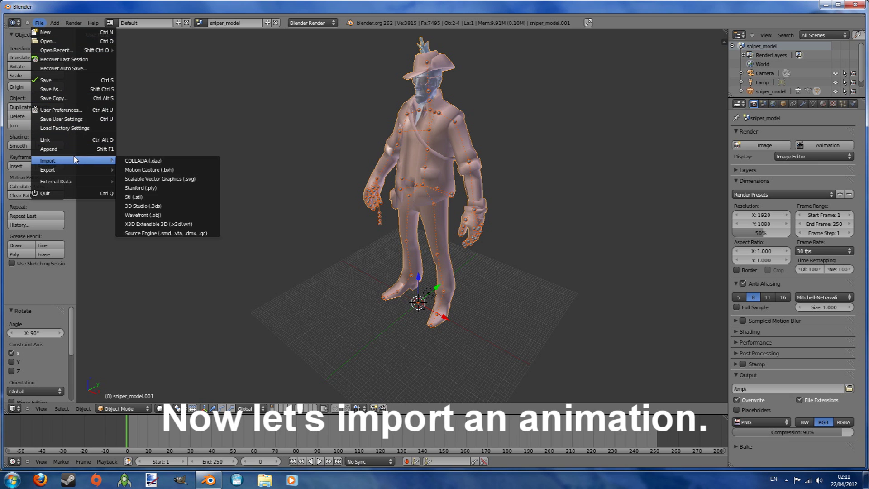
Import primary_taunt.dmx from the sniper animations dmx folder onto the Sniper model.
{"action": "left_click", "coordinate": [178, 233]}
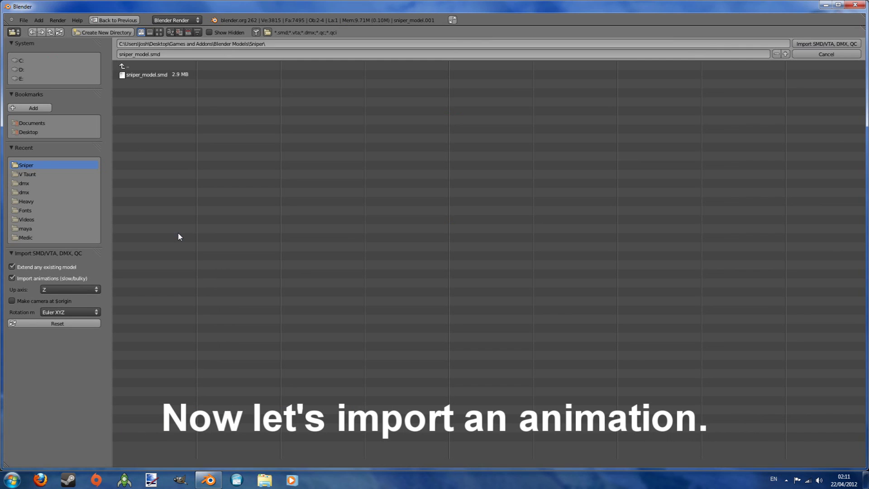
{"action": "left_click", "coordinate": [31, 184]}
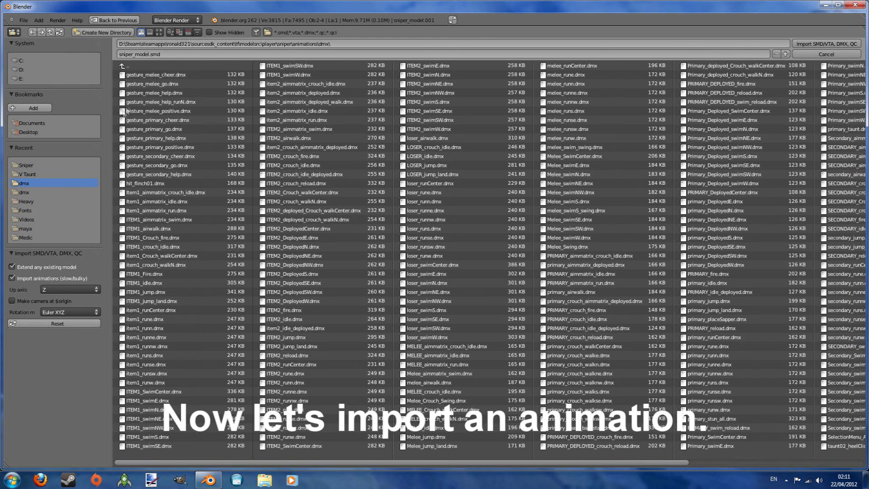
{"action": "left_click", "coordinate": [143, 67]}
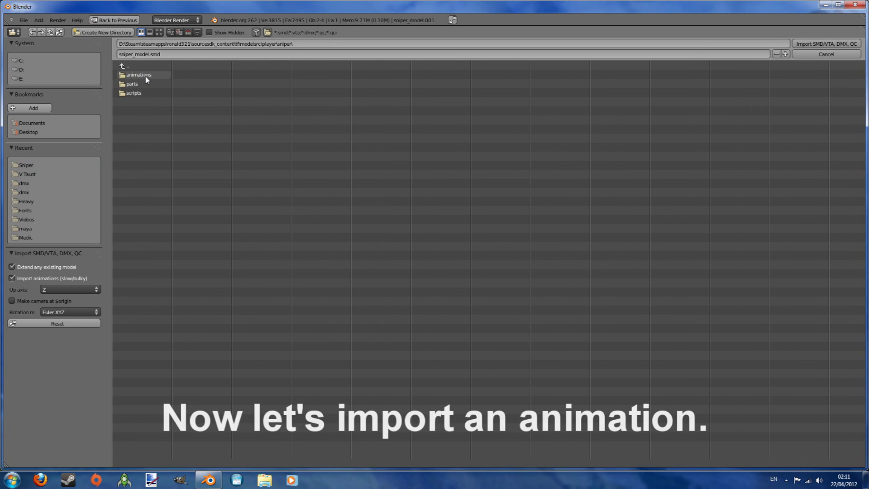
{"action": "left_click", "coordinate": [136, 75]}
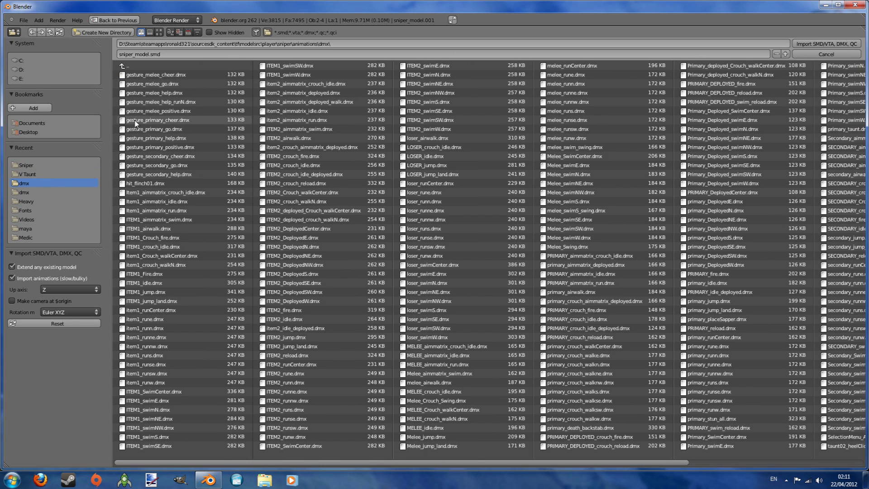
{"action": "left_click_drag", "start_coordinate": [242, 462], "coordinate": [448, 459]}
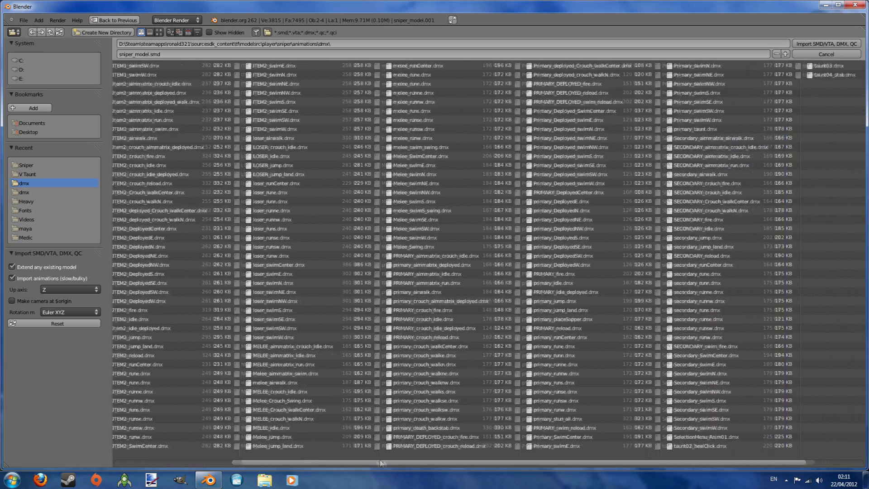
{"action": "left_click", "coordinate": [646, 129]}
{"action": "left_click", "coordinate": [826, 44]}
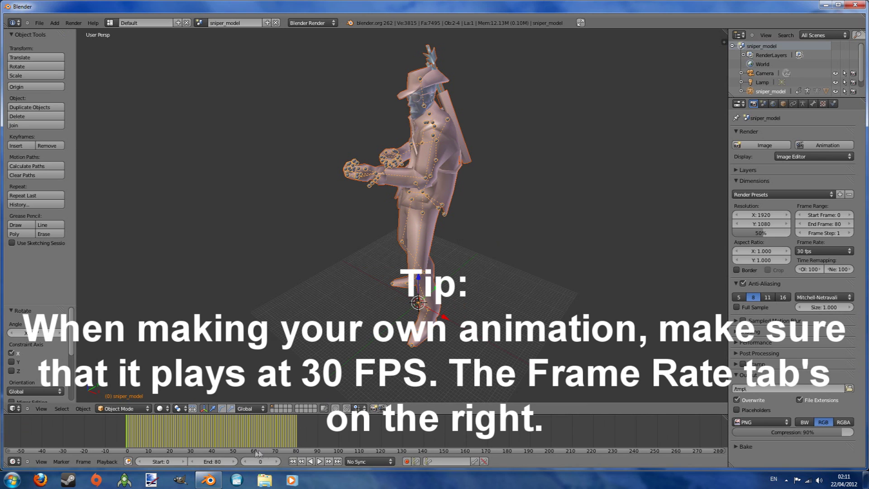
Play the primary_taunt animation and orbit around the moving Sniper.
{"action": "left_click", "coordinate": [320, 461]}
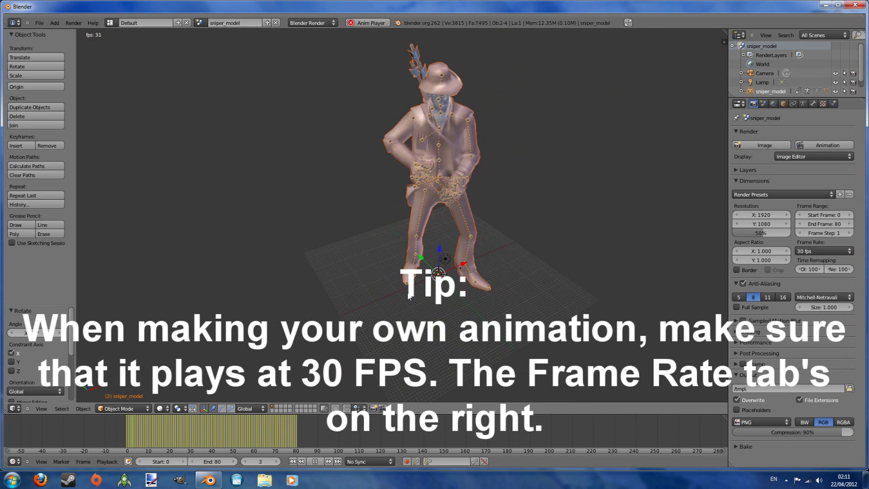
{"action": "middle_click_drag", "start_coordinate": [387, 284], "coordinate": [351, 276]}
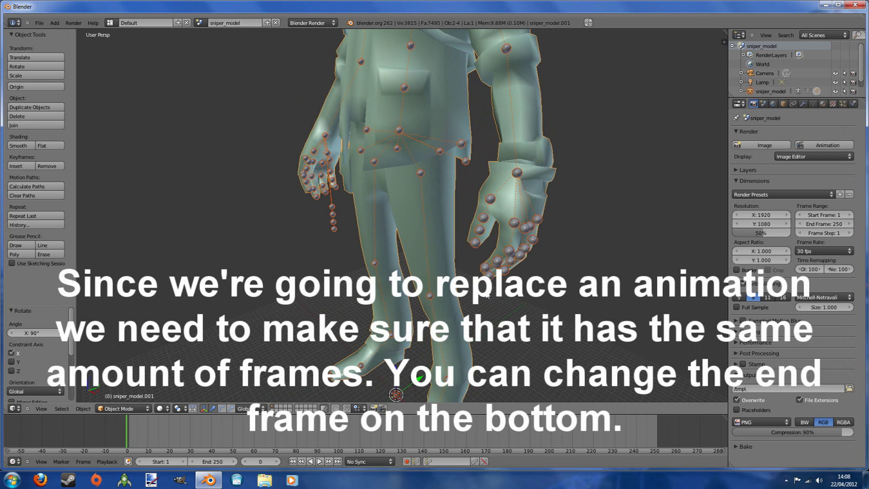
Make the sniper_model armature active and bring up the interaction mode list.
{"action": "scroll", "coordinate": [487, 295], "scroll_direction": "down", "scroll_amount": 2}
{"action": "scroll", "coordinate": [486, 293], "scroll_direction": "down", "scroll_amount": 2}
{"action": "scroll", "coordinate": [485, 290], "scroll_direction": "down", "scroll_amount": 3}
{"action": "scroll", "coordinate": [483, 288], "scroll_direction": "down", "scroll_amount": 1}
{"action": "middle_click_drag", "start_coordinate": [482, 287], "coordinate": [495, 285]}
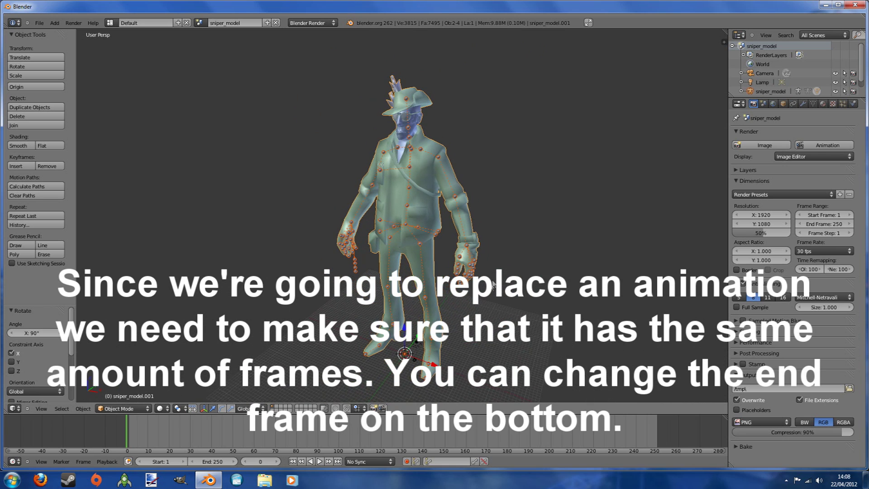
{"action": "right_click", "coordinate": [444, 168]}
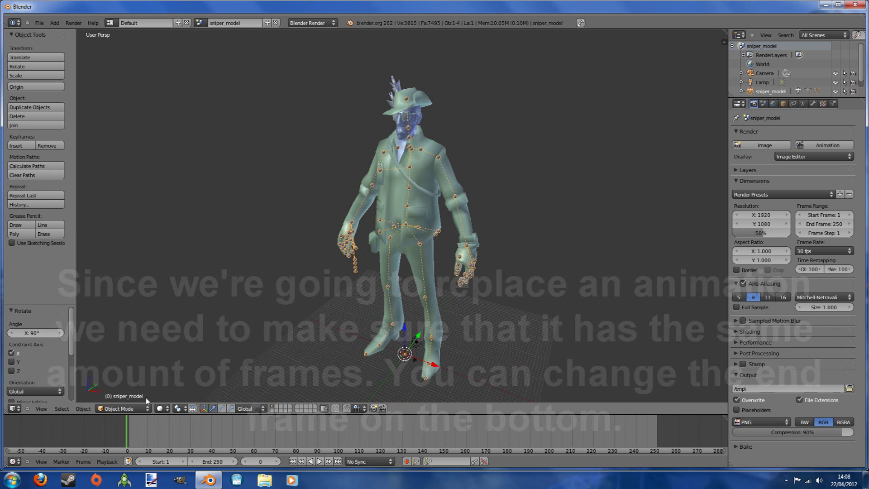
{"action": "left_click", "coordinate": [145, 408]}
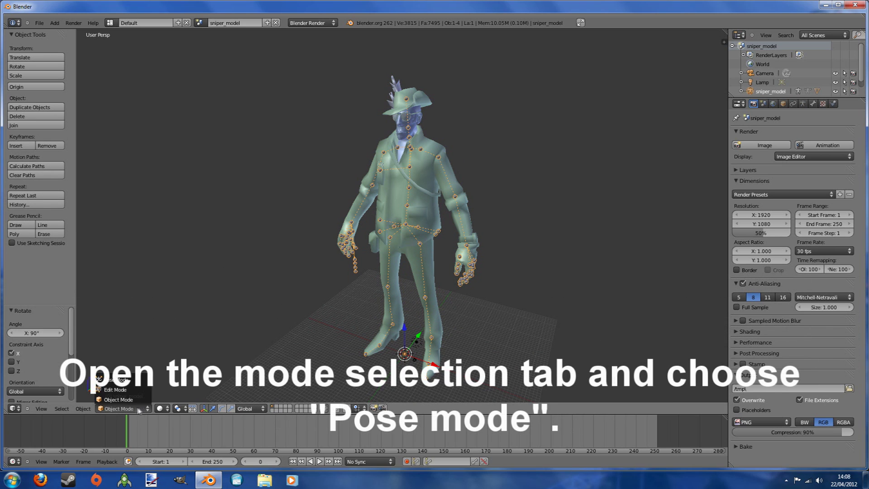
Switch the armature to Pose Mode and select the bip_upperArm_L bone.
{"action": "left_click", "coordinate": [130, 383]}
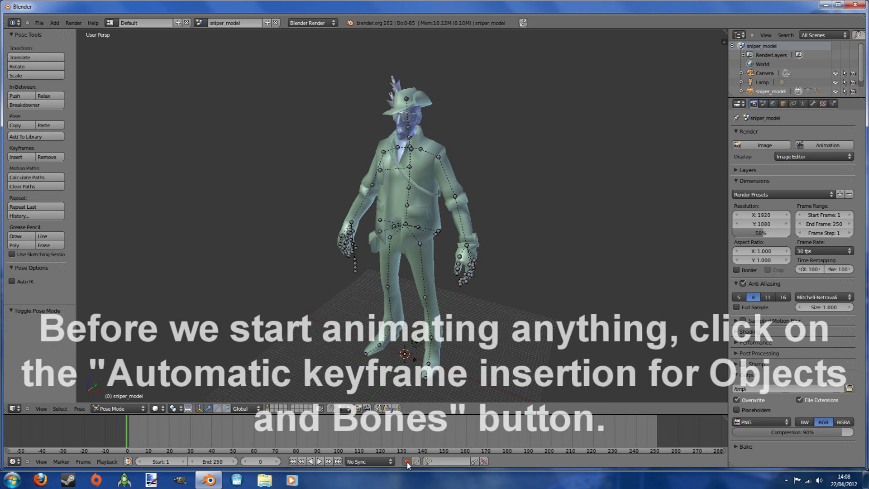
{"action": "middle_click_drag", "start_coordinate": [376, 295], "coordinate": [403, 298]}
{"action": "right_click", "coordinate": [439, 159]}
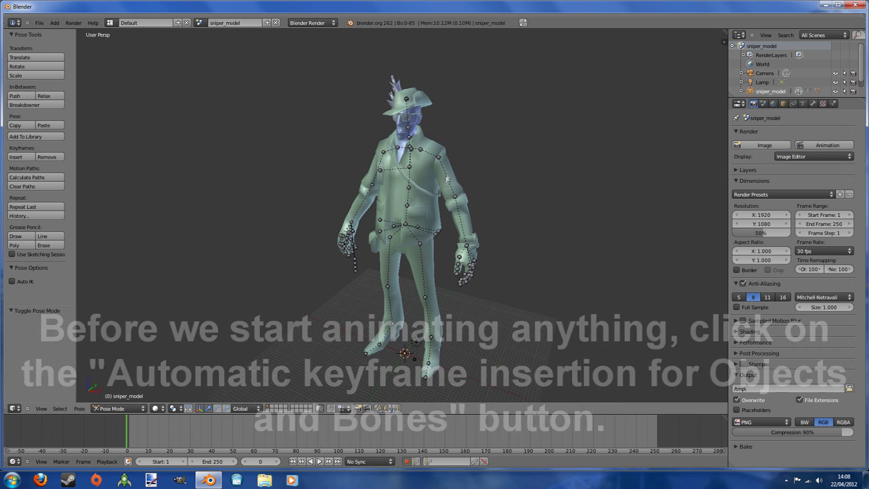
{"action": "middle_click_drag", "start_coordinate": [379, 265], "coordinate": [482, 228]}
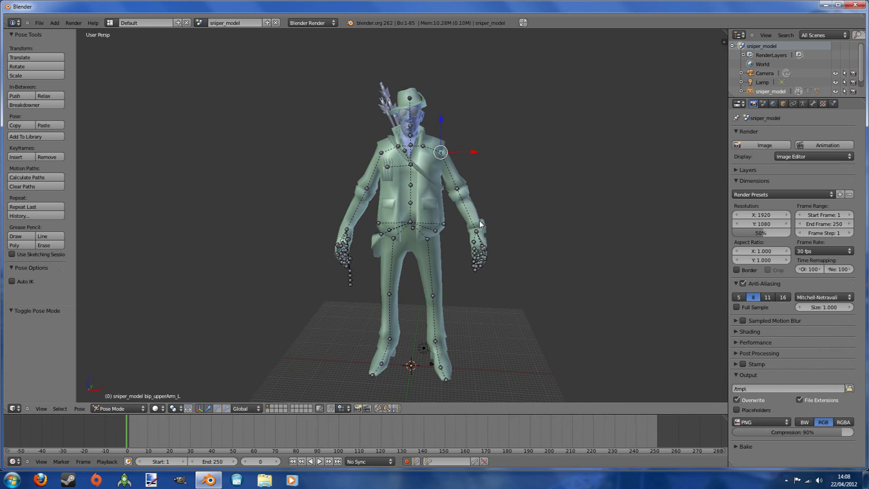
{"action": "key", "text": "r"}
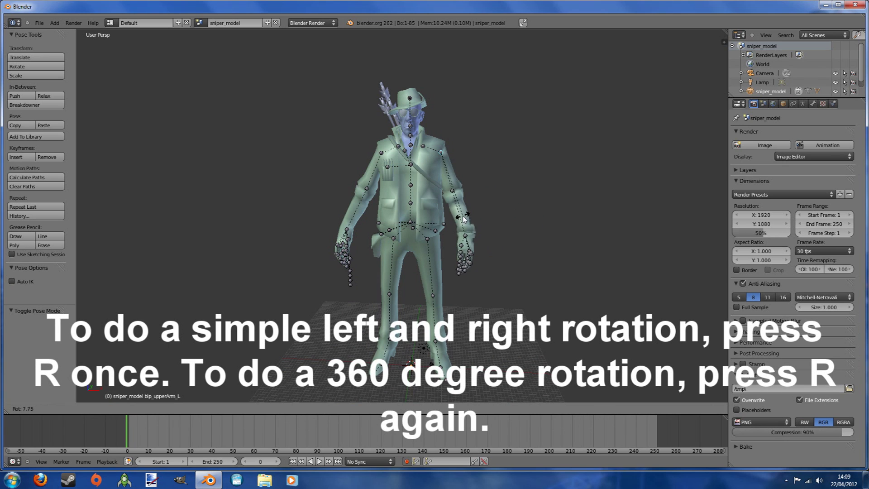
{"action": "key", "text": "r"}
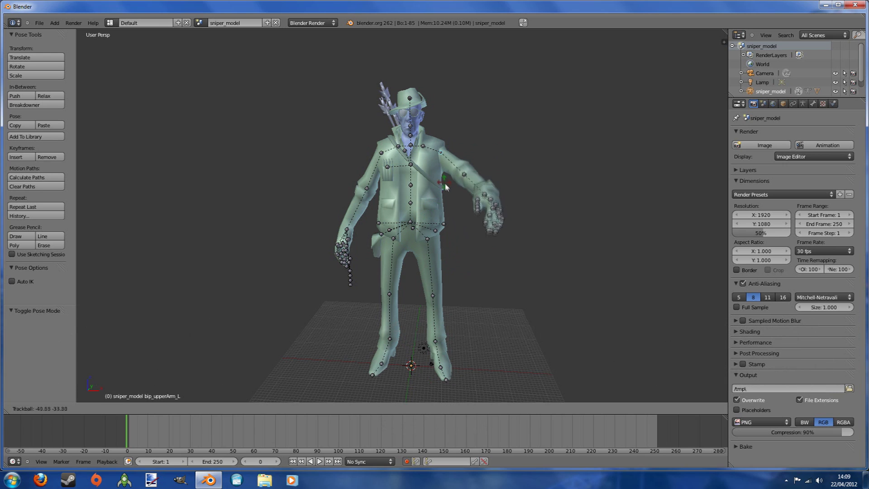
{"action": "left_click", "coordinate": [483, 190]}
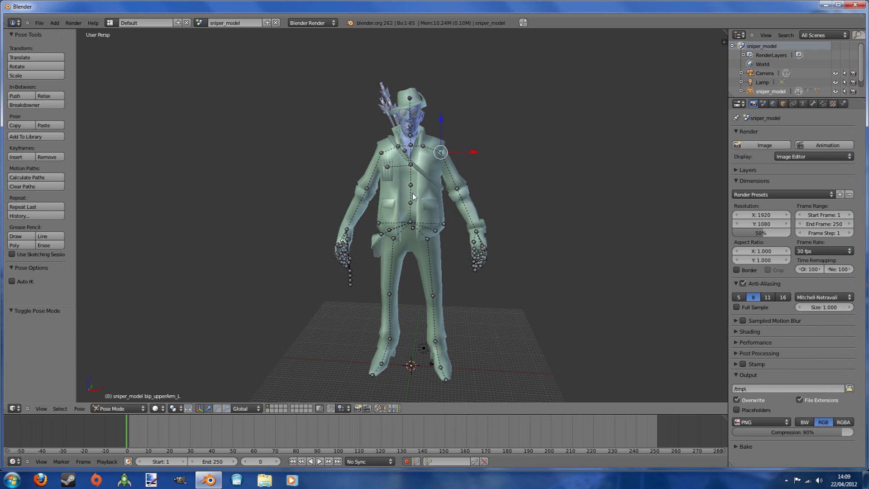
{"action": "key", "text": "g"}
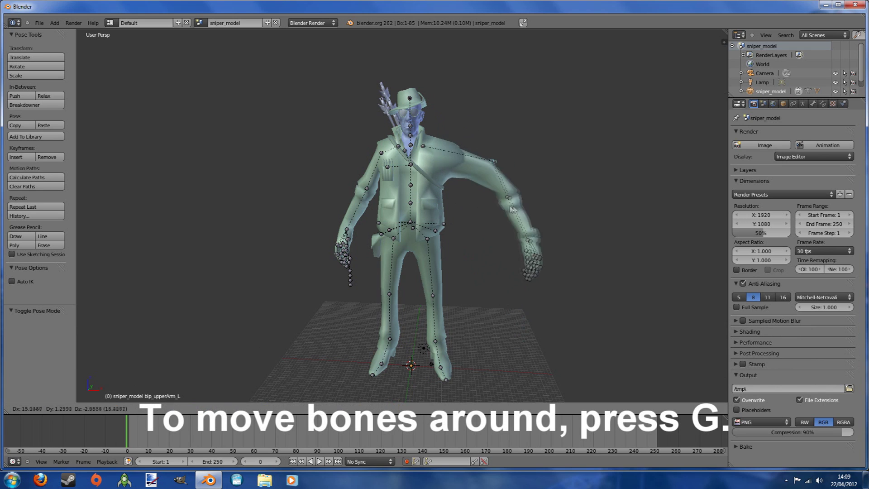
{"action": "right_click", "coordinate": [510, 209]}
{"action": "key", "text": "g"}
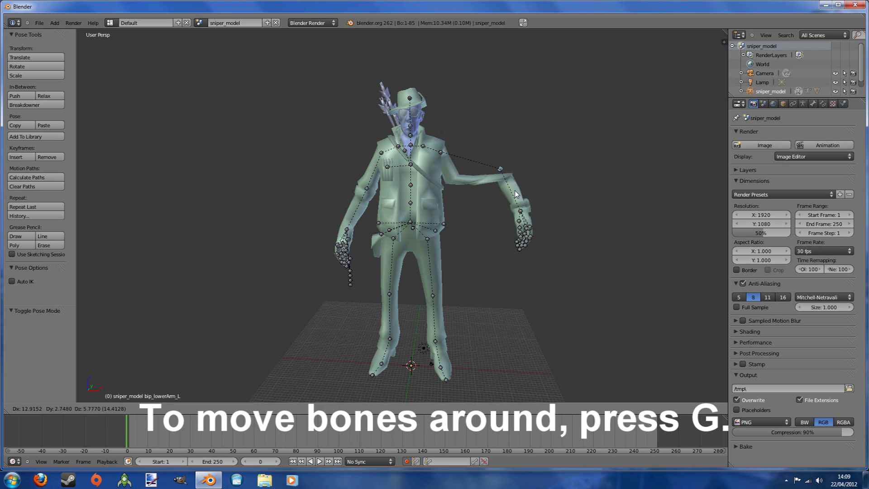
{"action": "right_click", "coordinate": [475, 228]}
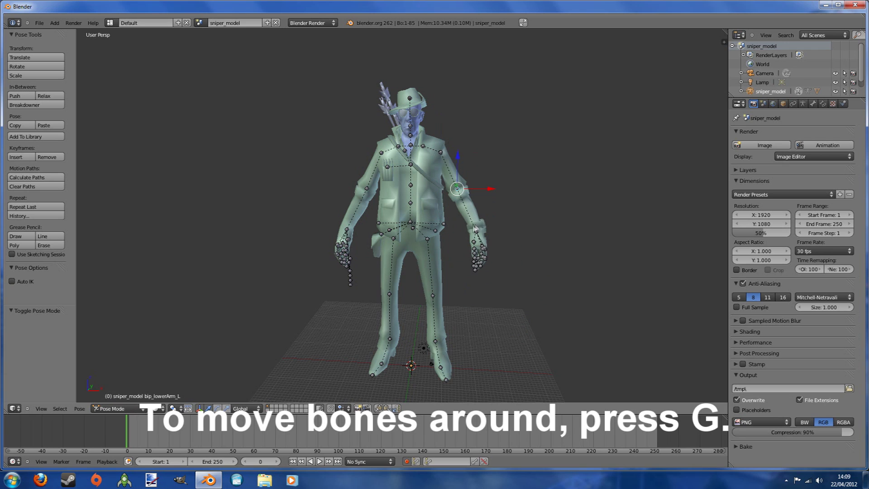
{"action": "right_click", "coordinate": [410, 101]}
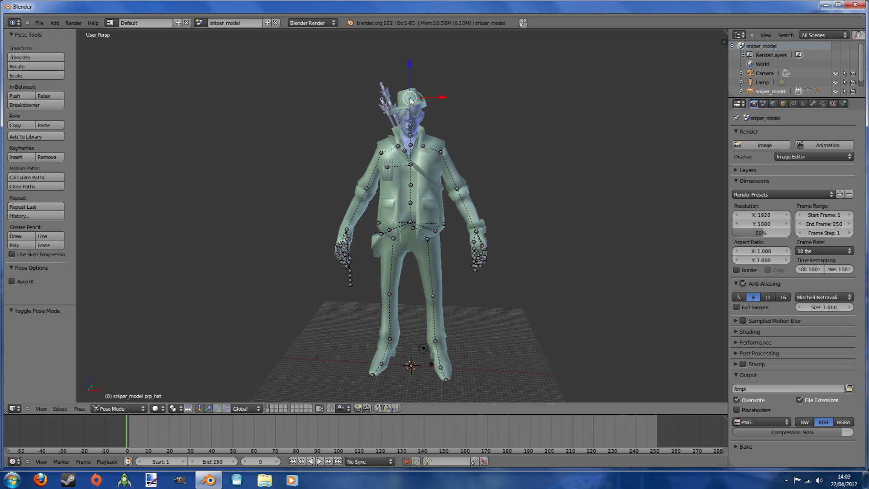
{"action": "key", "text": "g"}
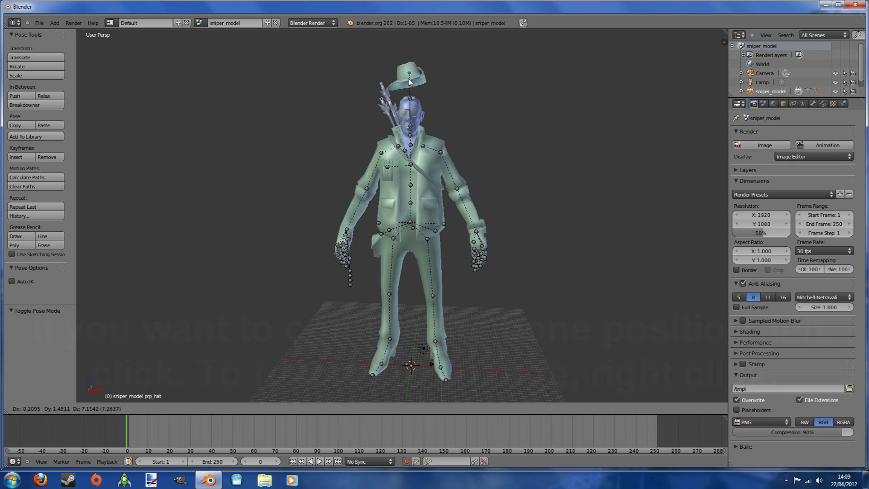
{"action": "right_click", "coordinate": [410, 83]}
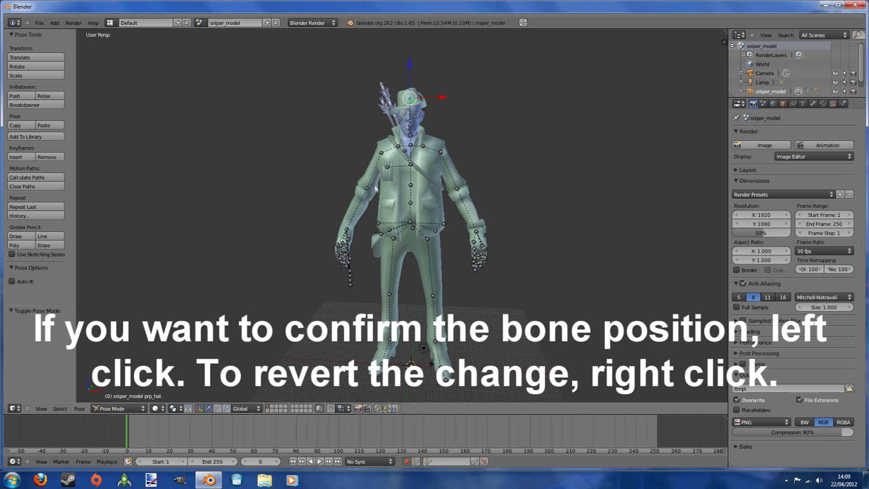
{"action": "middle_click_drag", "start_coordinate": [428, 291], "coordinate": [428, 299]}
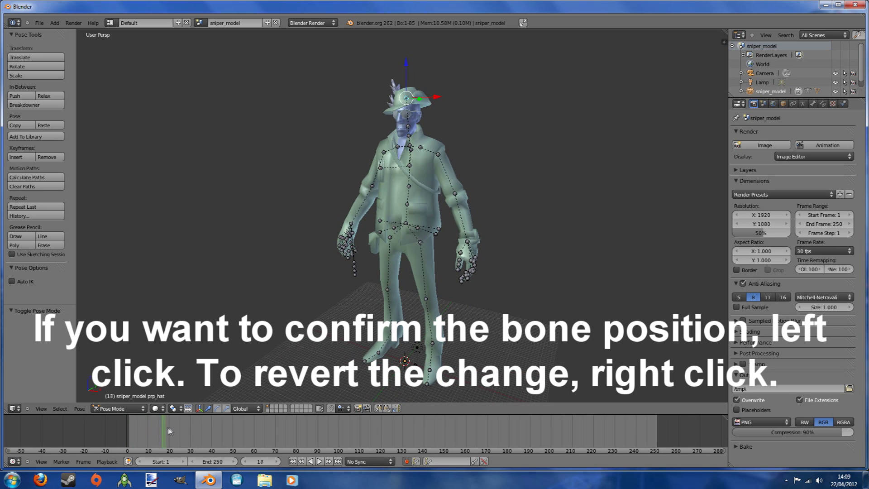
{"action": "left_click_drag", "start_coordinate": [169, 426], "coordinate": [134, 425]}
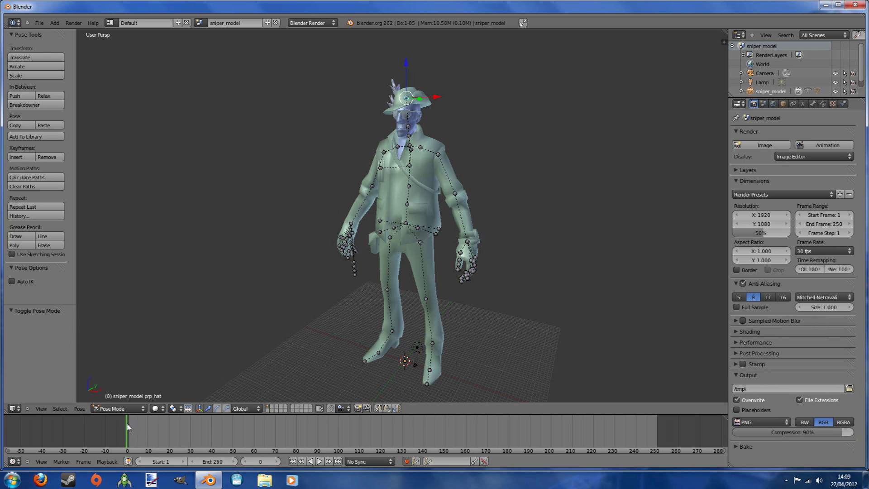
{"action": "key", "text": "a"}
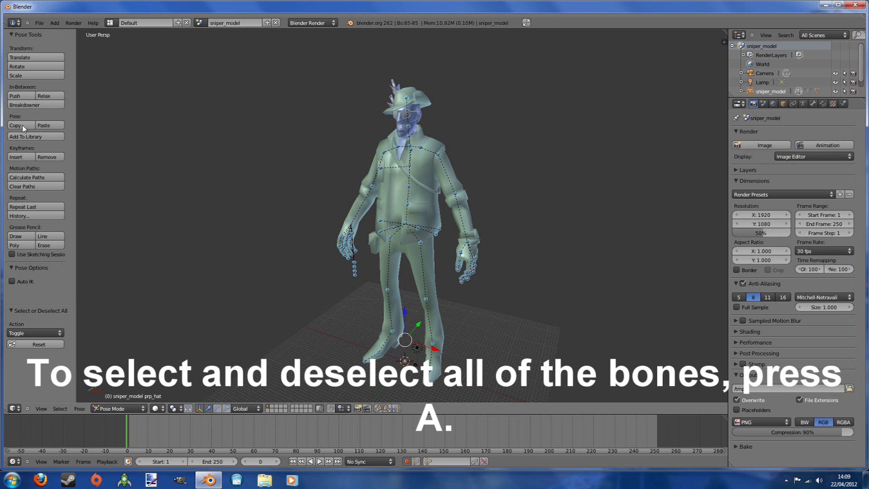
Paste the copied pose, then rotate the left upper arm outward and the forearm toward the chest.
{"action": "left_click", "coordinate": [49, 128]}
{"action": "left_click", "coordinate": [162, 430]}
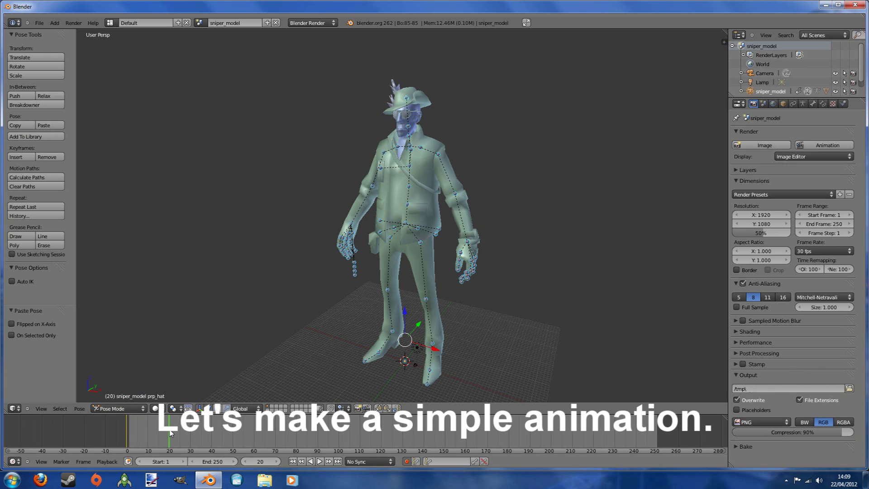
{"action": "mouse_move", "coordinate": [280, 312]}
{"action": "middle_mouse_down"}
{"action": "mouse_move", "coordinate": [320, 304]}
{"action": "mouse_move", "coordinate": [450, 195]}
{"action": "middle_mouse_up"}
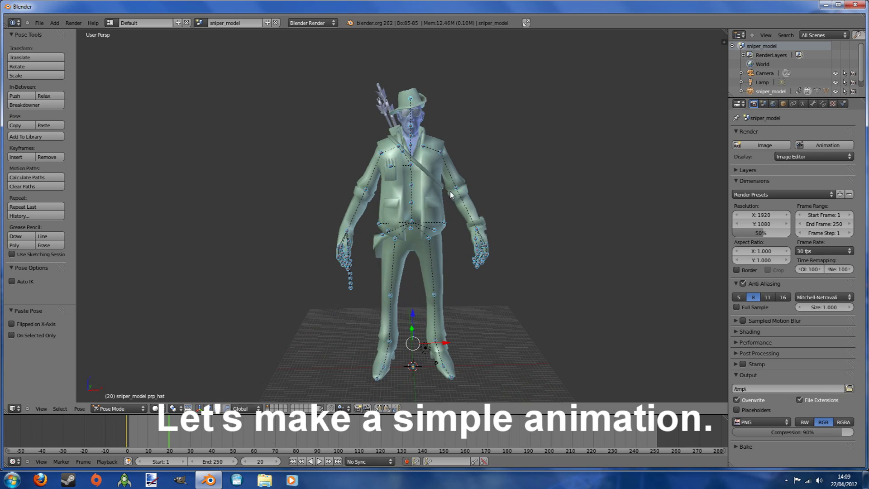
{"action": "key", "text": "r"}
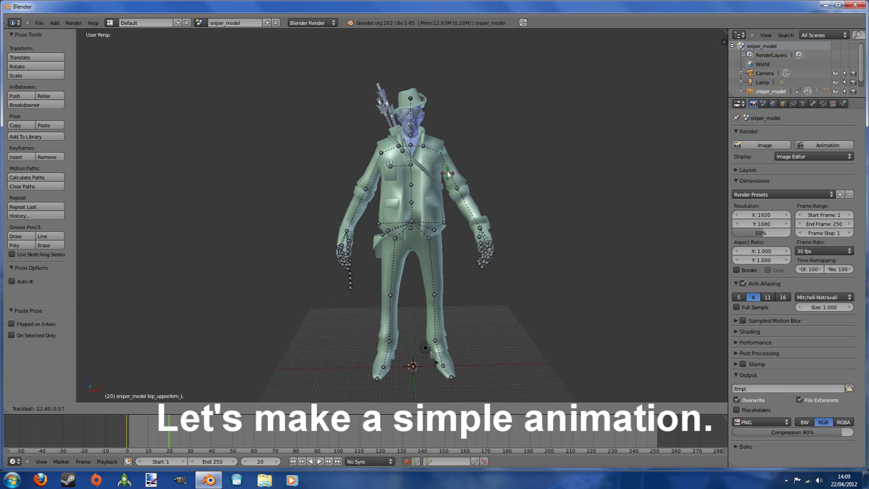
{"action": "left_click", "coordinate": [460, 186]}
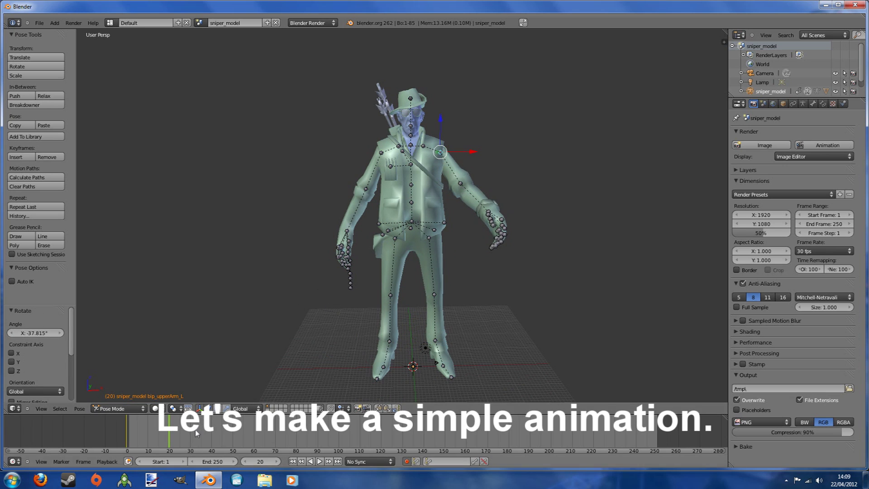
{"action": "right_click", "coordinate": [470, 193]}
{"action": "key", "text": "r"}
{"action": "key", "text": "r"}
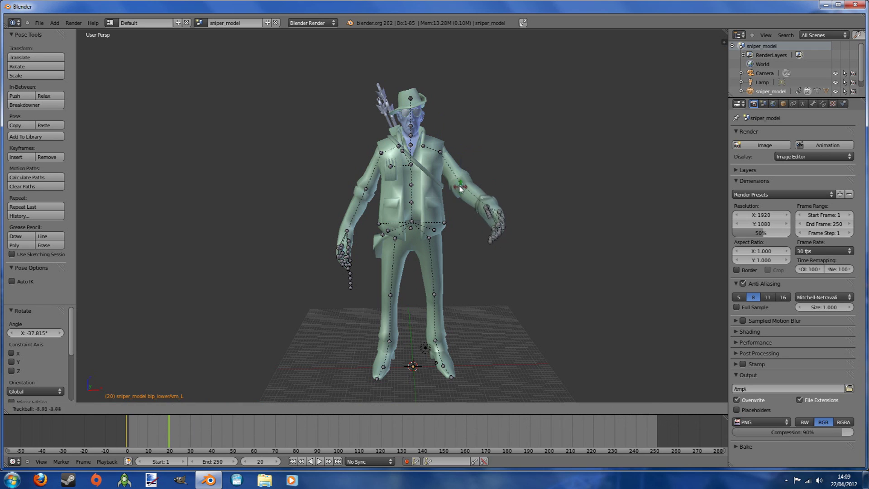
{"action": "left_click", "coordinate": [435, 161]}
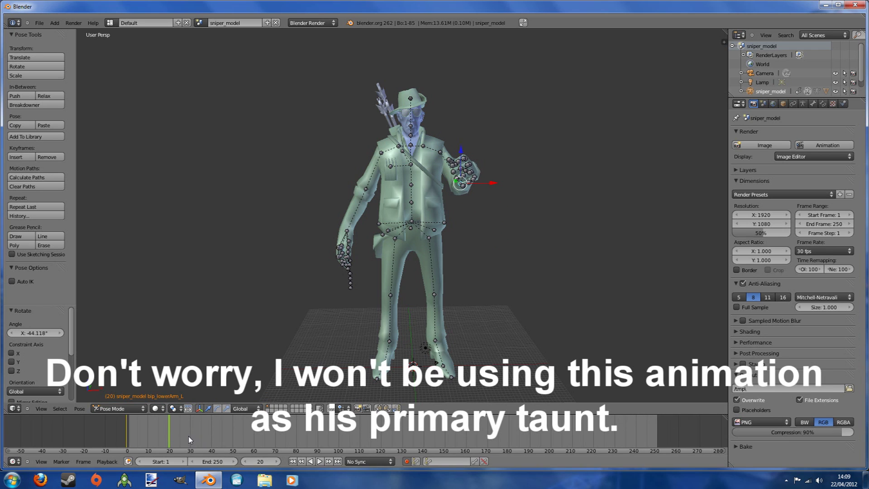
At frame 50, raise the left arm overhead and angle the forearm and hand to wave.
{"action": "left_click", "coordinate": [233, 430]}
{"action": "middle_click_drag", "start_coordinate": [398, 261], "coordinate": [481, 148]}
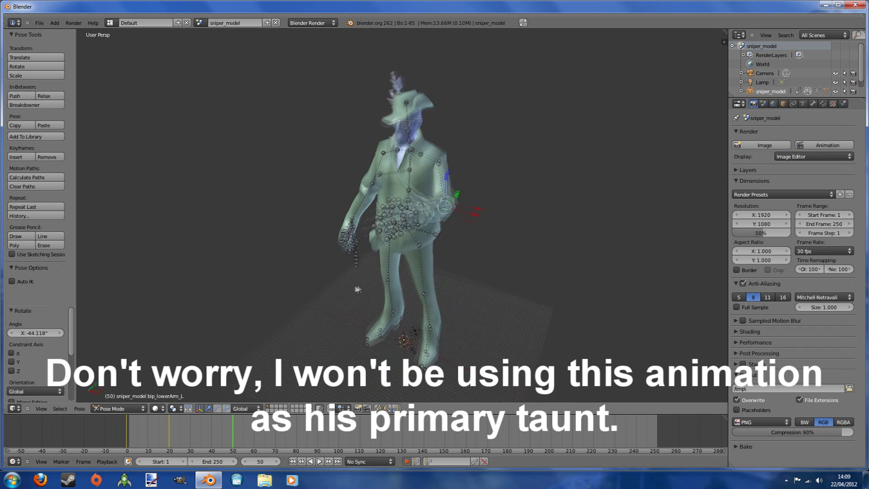
{"action": "middle_click_drag", "start_coordinate": [418, 310], "coordinate": [447, 284]}
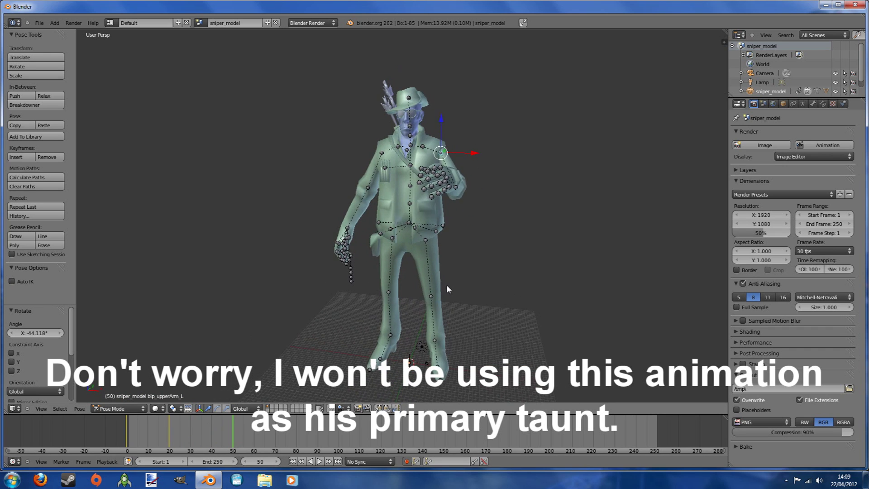
{"action": "key", "text": "r"}
{"action": "key", "text": "r"}
{"action": "left_click", "coordinate": [492, 188]}
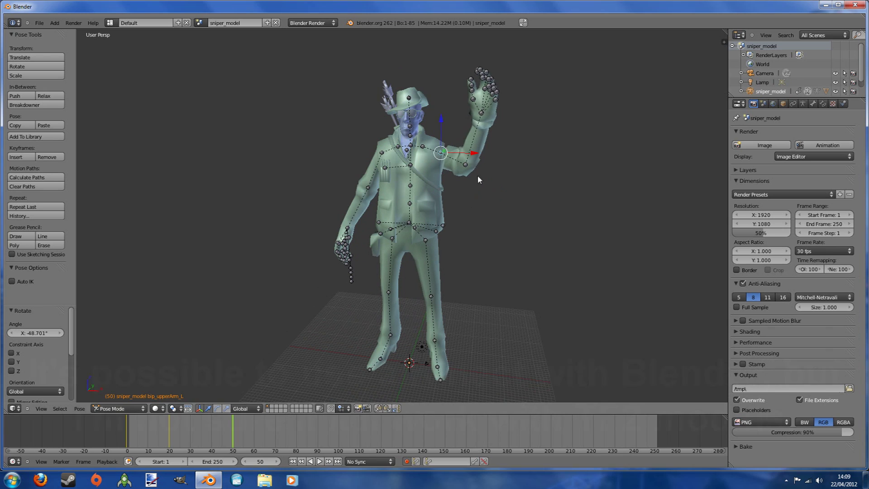
{"action": "key", "text": "r"}
{"action": "key", "text": "r"}
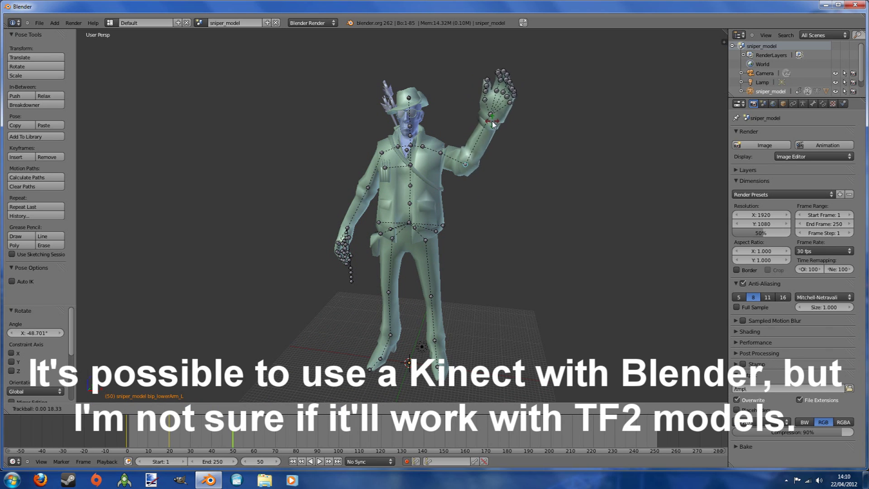
{"action": "left_click", "coordinate": [475, 122]}
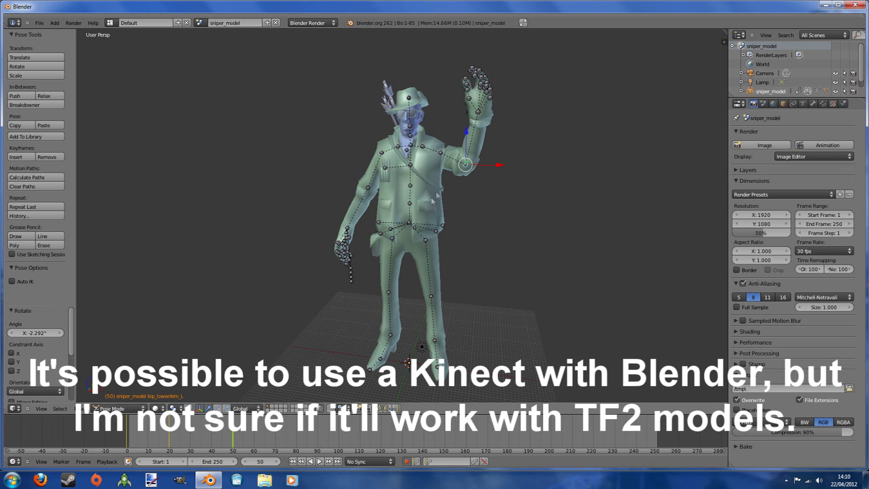
{"action": "key", "text": "r"}
{"action": "key", "text": "r"}
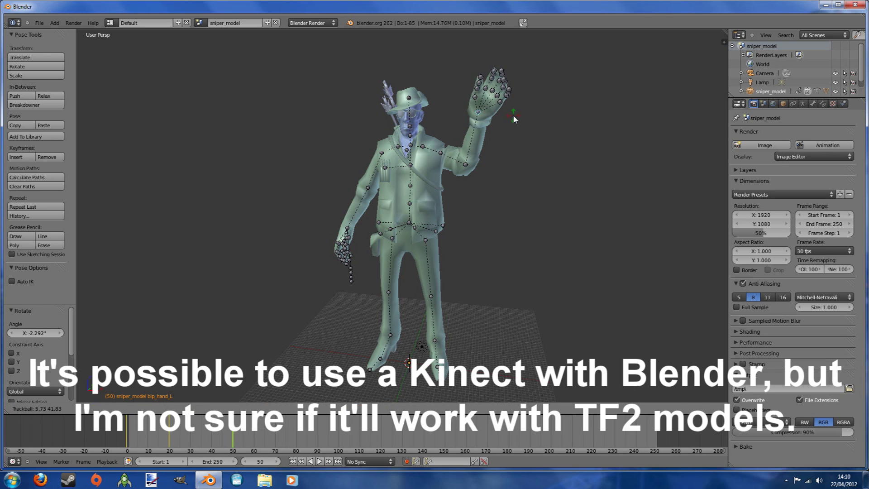
{"action": "left_click", "coordinate": [513, 113]}
Key the hand rotation at frames 81, 100 and 120, and paste the lowered pose at frame 140.
{"action": "left_click", "coordinate": [298, 425]}
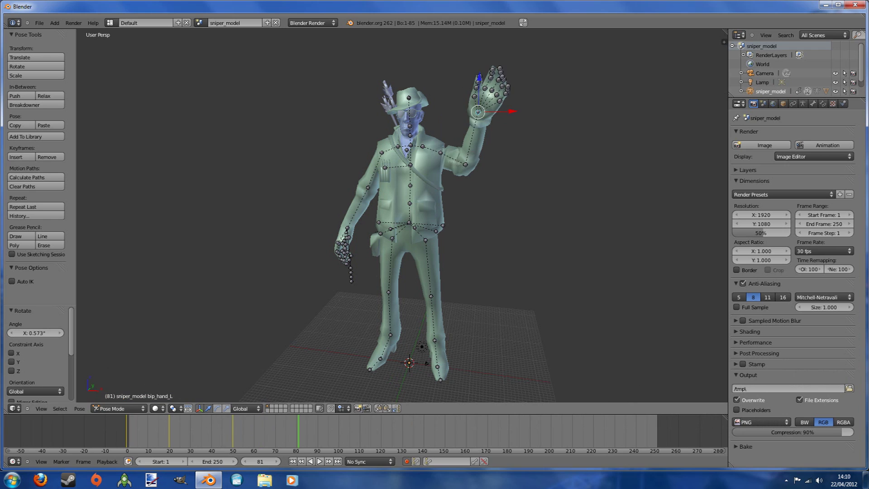
{"action": "key", "text": "r"}
{"action": "left_click", "coordinate": [289, 430]}
{"action": "left_click", "coordinate": [338, 434]}
{"action": "key", "text": "r"}
{"action": "left_click", "coordinate": [399, 293]}
{"action": "key", "text": "Up"}
{"action": "key", "text": "Up"}
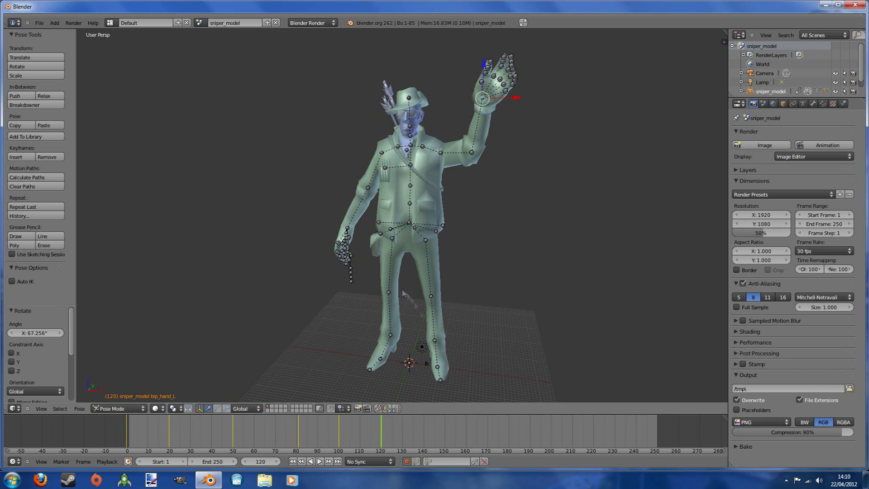
{"action": "left_click", "coordinate": [422, 434]}
{"action": "key", "text": "ctrl+v"}
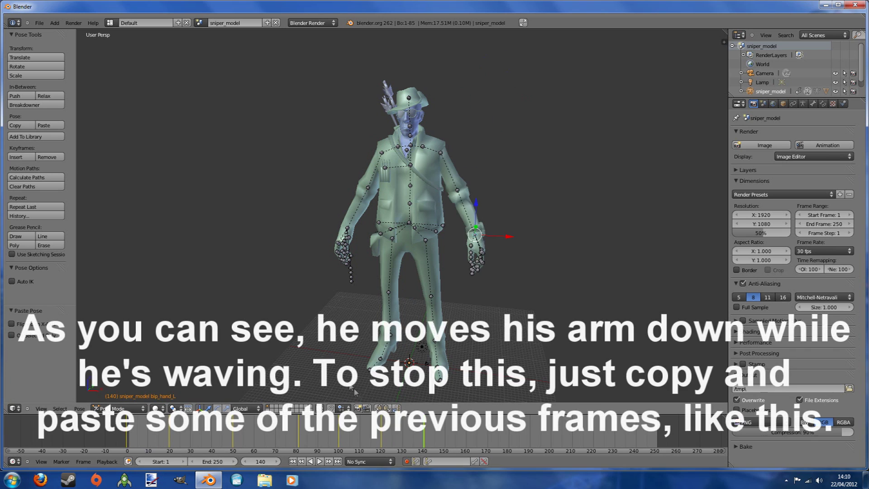
{"action": "key", "text": "alt+a"}
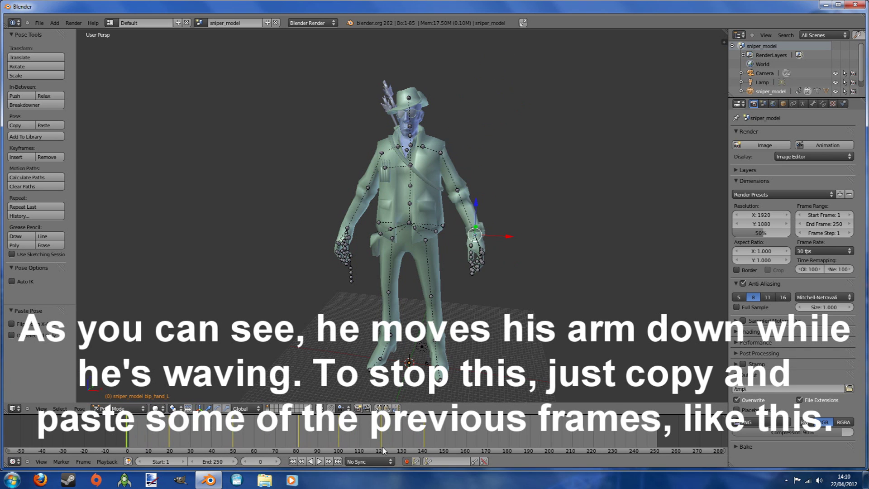
Play the wave, stop it, and scrub back to frame 80 with the arm raised.
{"action": "left_click", "coordinate": [319, 462]}
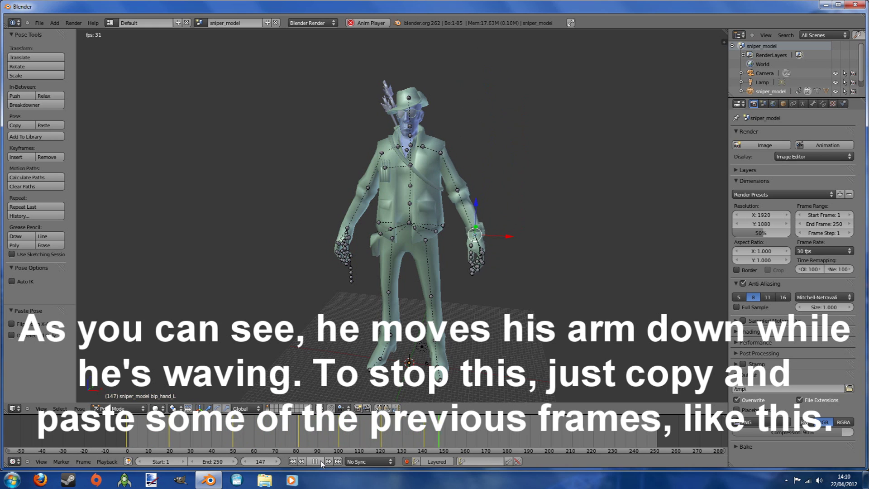
{"action": "left_click", "coordinate": [321, 461]}
{"action": "left_click_drag", "start_coordinate": [405, 432], "coordinate": [270, 419]}
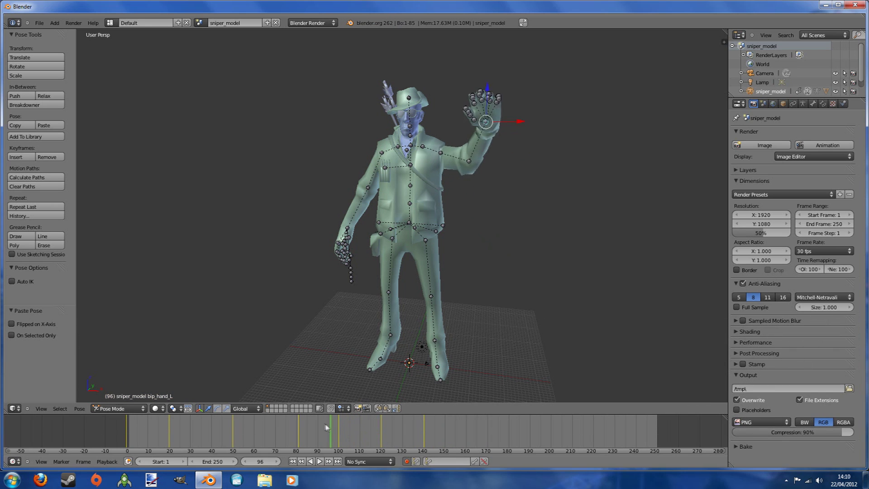
{"action": "mouse_move", "coordinate": [269, 419]}
{"action": "left_mouse_down"}
{"action": "mouse_move", "coordinate": [344, 421]}
{"action": "mouse_move", "coordinate": [303, 422]}
{"action": "left_mouse_up"}
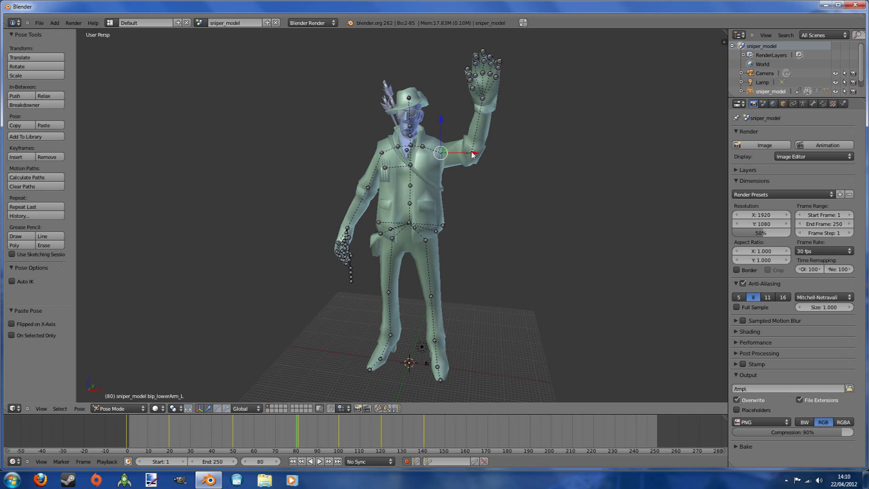
Paste the raised-arm pose from frame 81 onto frame 120 and replay the corrected wave.
{"action": "left_click", "coordinate": [297, 422]}
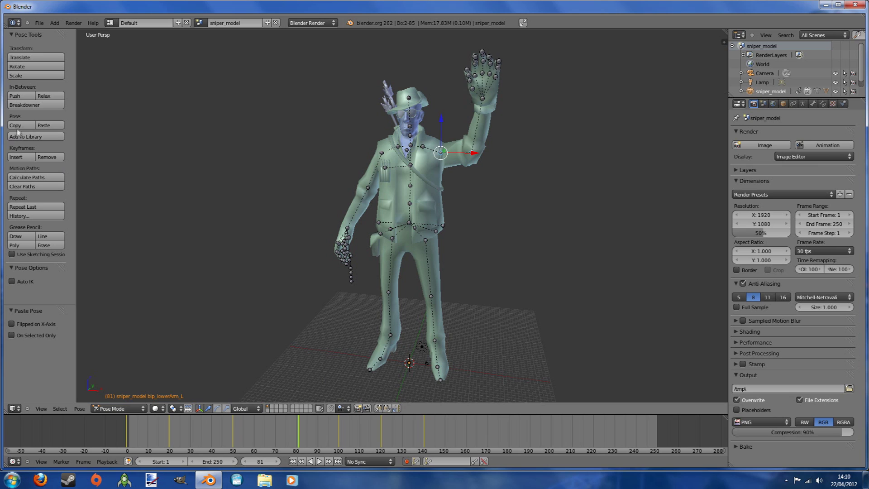
{"action": "left_click", "coordinate": [339, 429]}
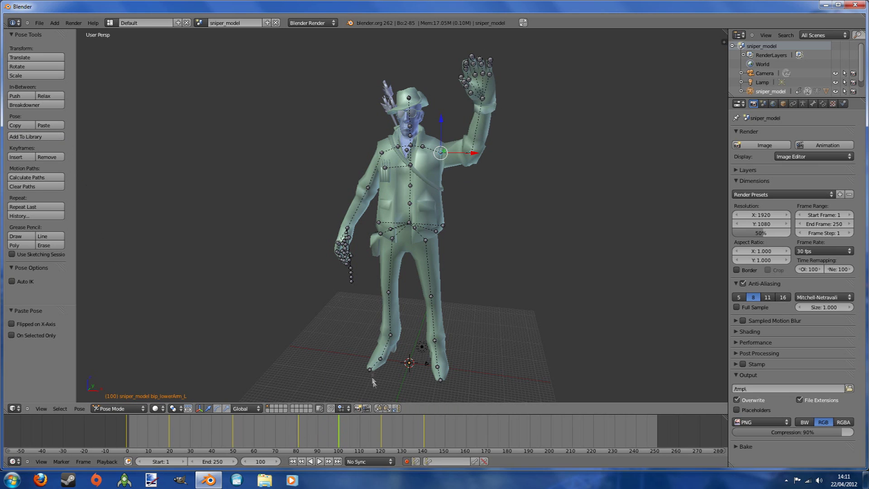
{"action": "left_click_drag", "start_coordinate": [371, 430], "coordinate": [380, 433]}
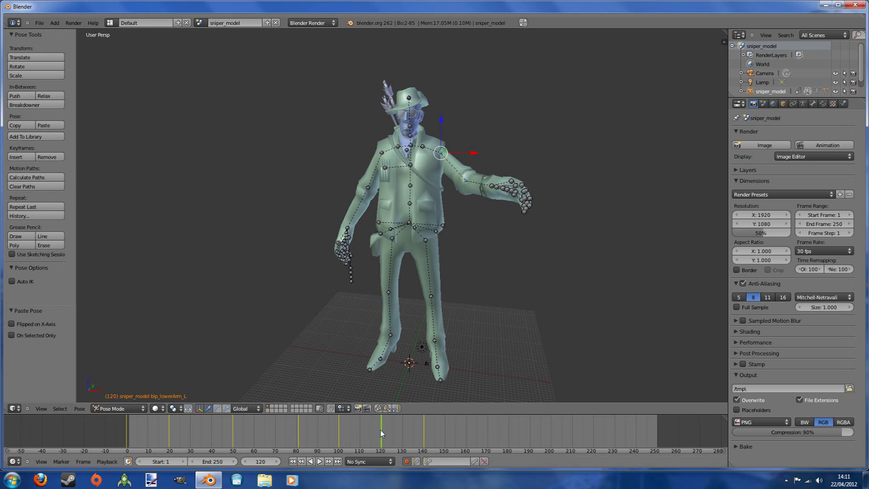
{"action": "left_click", "coordinate": [49, 125]}
{"action": "mouse_move", "coordinate": [410, 423]}
{"action": "left_mouse_down"}
{"action": "mouse_move", "coordinate": [142, 428]}
{"action": "mouse_move", "coordinate": [358, 430]}
{"action": "mouse_move", "coordinate": [127, 412]}
{"action": "left_mouse_up"}
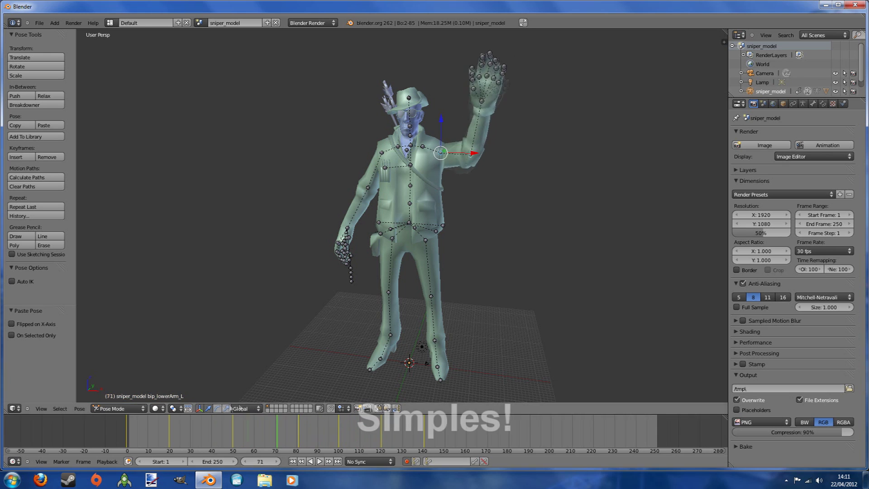
{"action": "left_click", "coordinate": [319, 462]}
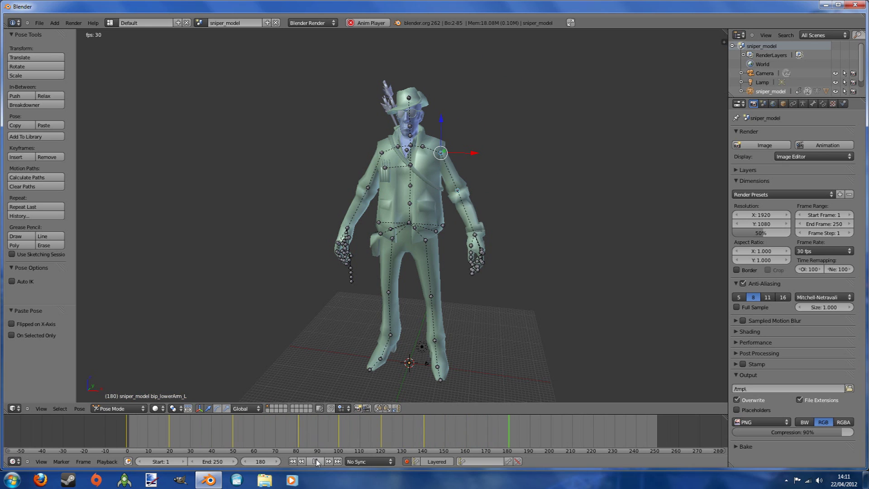
{"action": "left_click", "coordinate": [318, 461]}
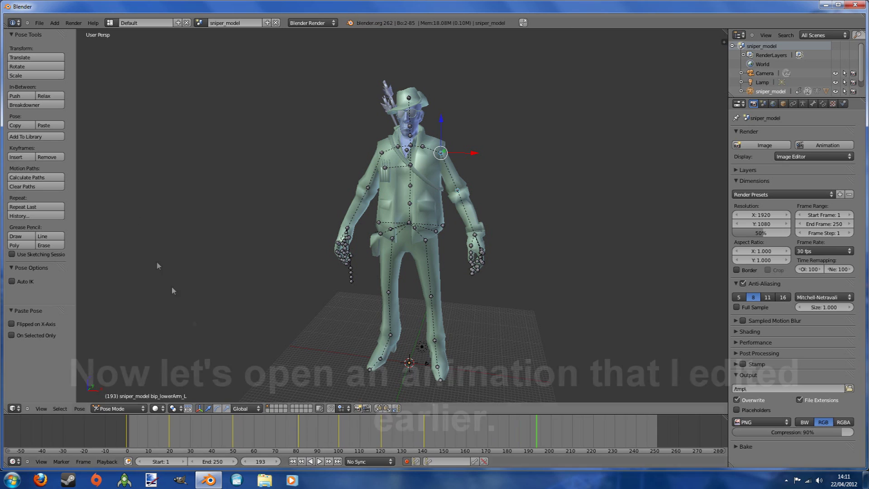
{"action": "left_click", "coordinate": [39, 22]}
{"action": "left_click", "coordinate": [50, 41]}
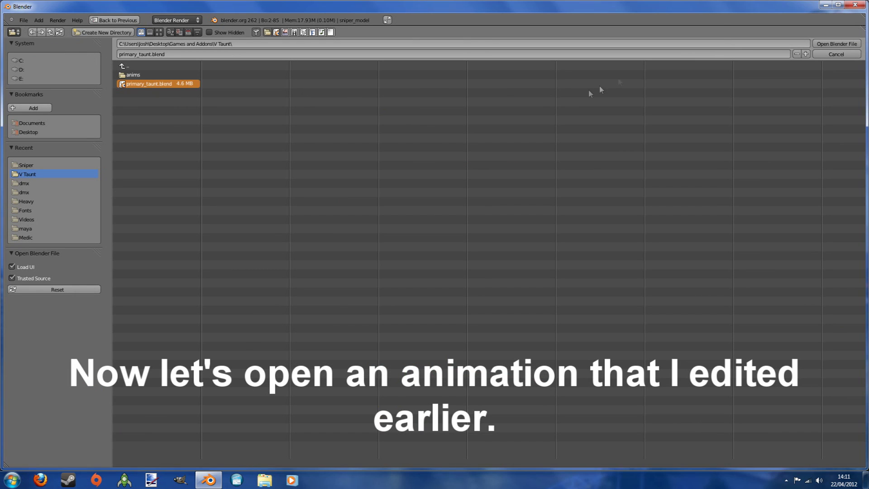
Load primary_taunt.blend from the V Taunt folder and play its 0–80 frame taunt.
{"action": "left_click", "coordinate": [837, 44]}
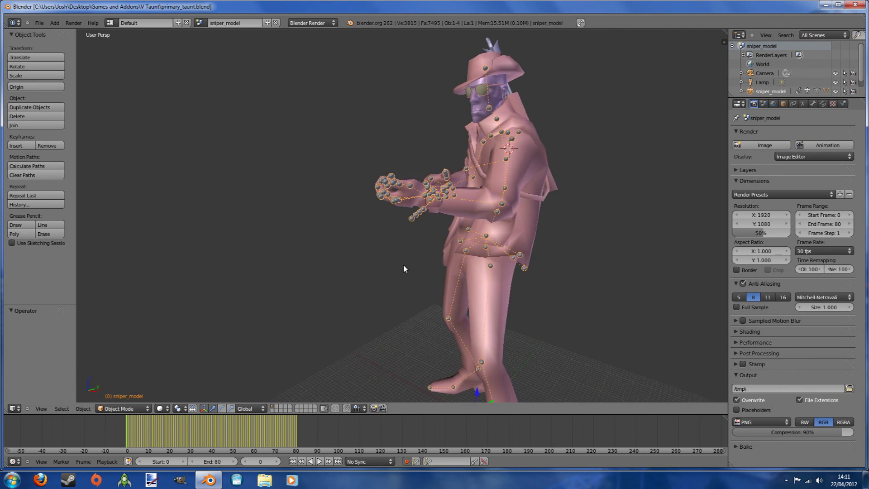
{"action": "scroll", "coordinate": [476, 278], "scroll_direction": "down", "scroll_amount": 1}
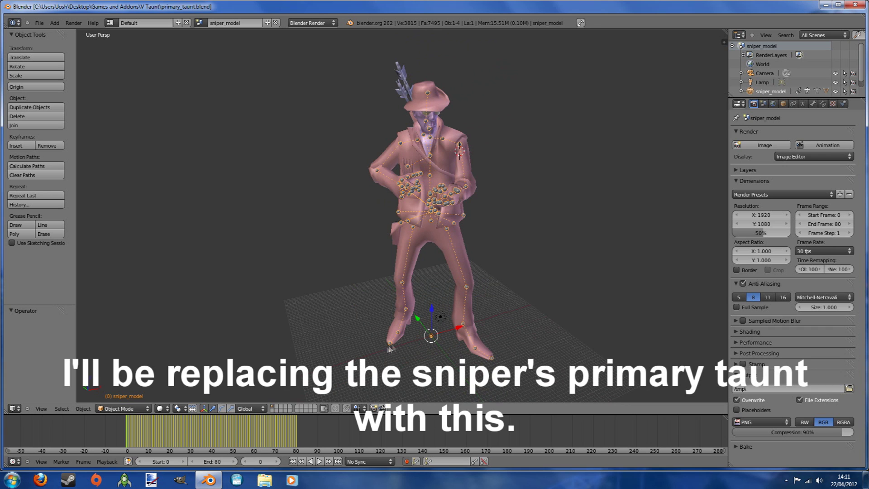
{"action": "left_click", "coordinate": [319, 461]}
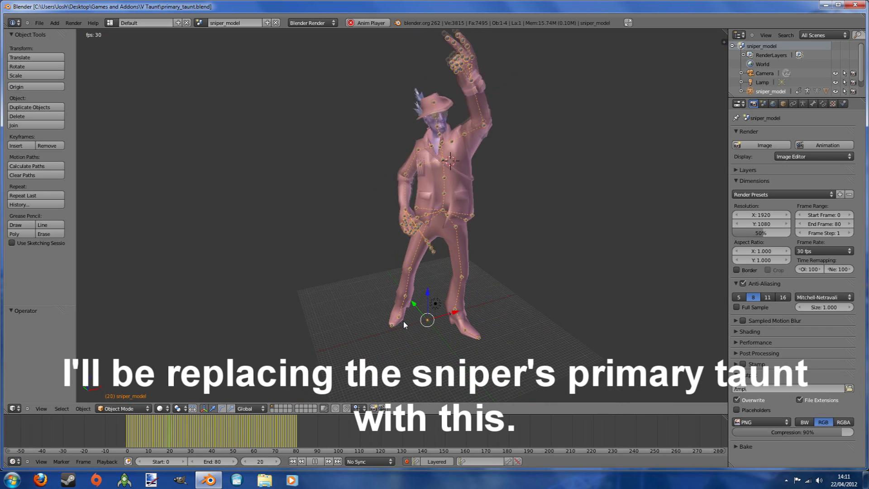
{"action": "middle_click_drag", "start_coordinate": [393, 342], "coordinate": [382, 349]}
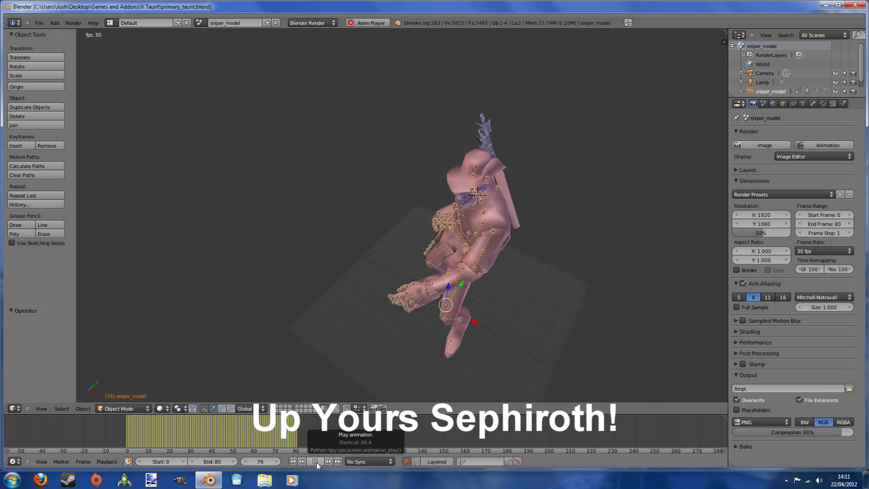
Stop playback, return to frame 0, and switch the Sniper to Object Mode.
{"action": "left_click", "coordinate": [316, 461]}
{"action": "middle_click_drag", "start_coordinate": [276, 363], "coordinate": [215, 439]}
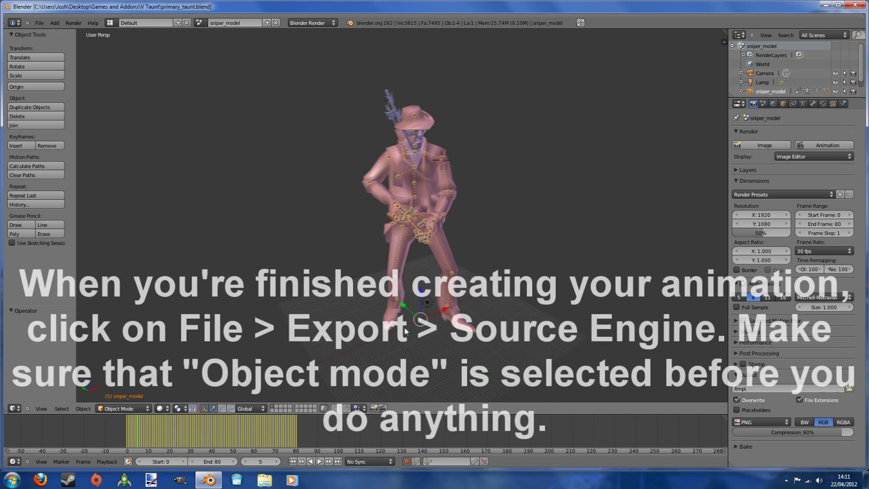
{"action": "left_click_drag", "start_coordinate": [216, 439], "coordinate": [128, 427]}
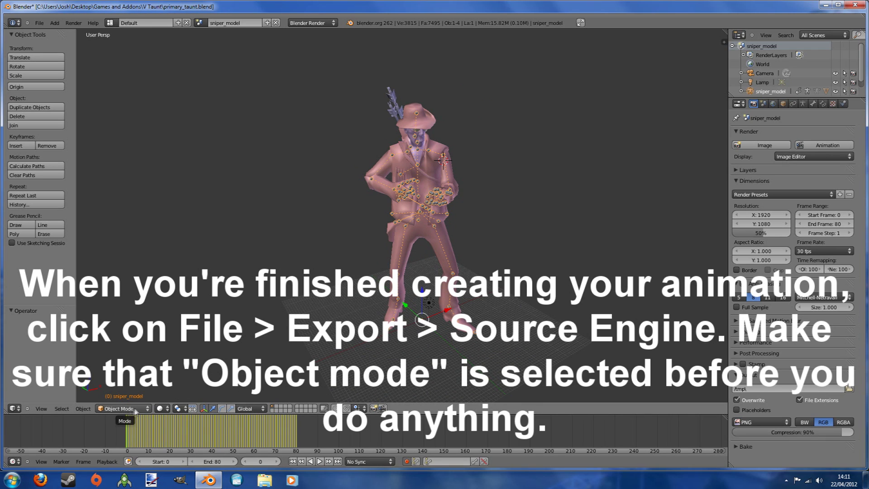
{"action": "left_click", "coordinate": [135, 410]}
{"action": "left_click", "coordinate": [127, 399]}
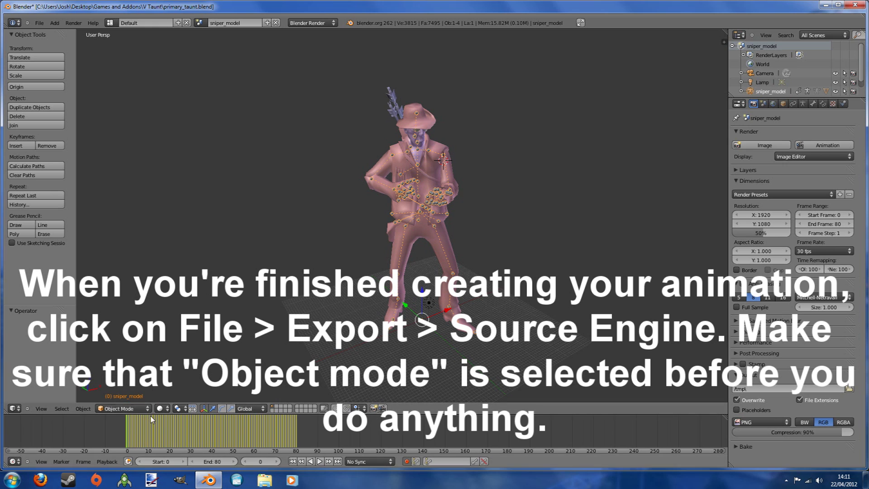
Export primary_taunt.smd as a Source Engine SMD into the V Taunt folder.
{"action": "left_click", "coordinate": [41, 23]}
{"action": "mouse_move", "coordinate": [61, 170]}
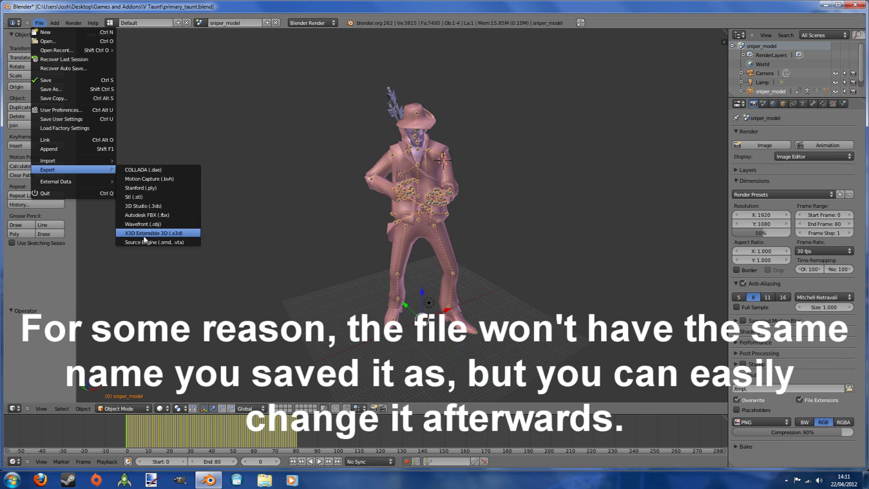
{"action": "left_click", "coordinate": [148, 242]}
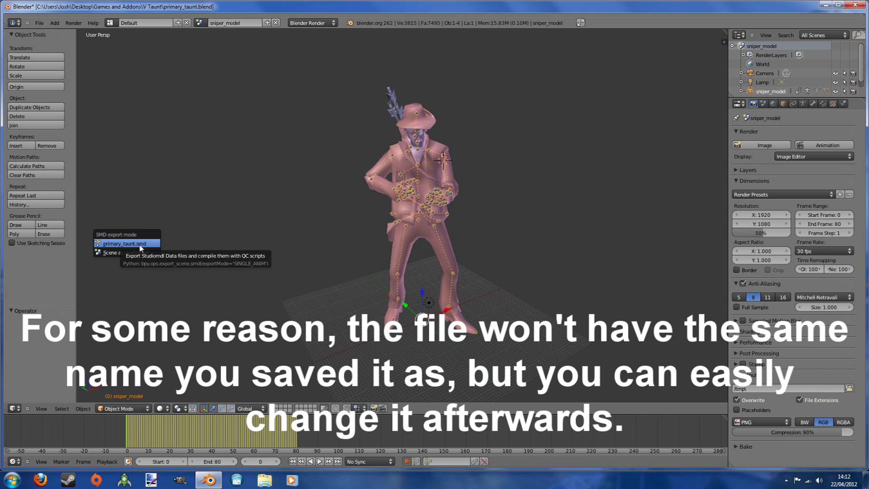
{"action": "left_click", "coordinate": [141, 244]}
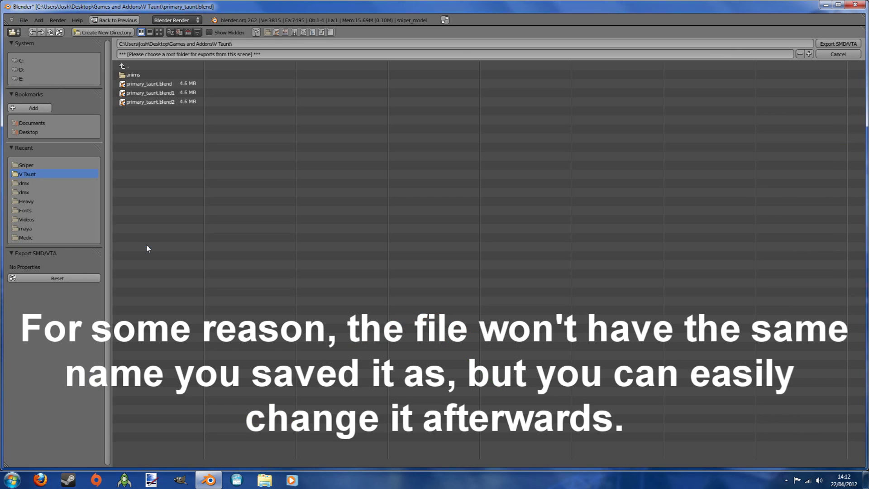
{"action": "left_click", "coordinate": [234, 54]}
{"action": "type", "text": "whatever"}
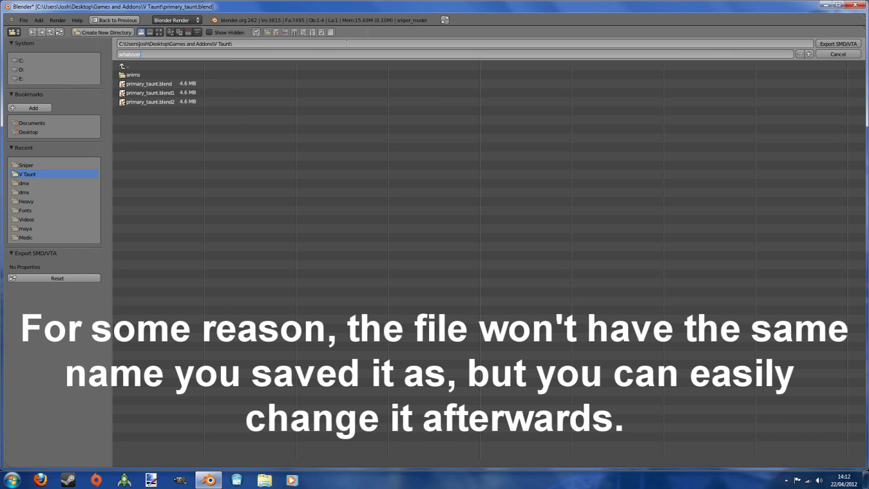
{"action": "left_click", "coordinate": [838, 43]}
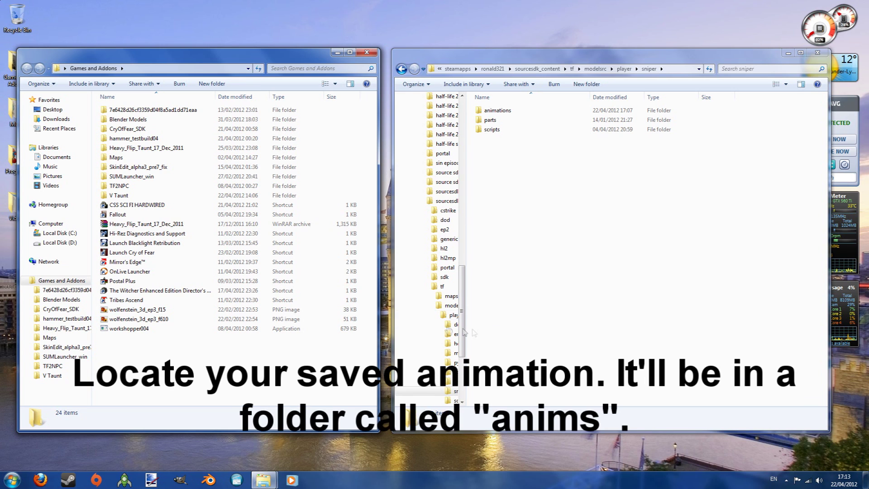
Rename primary_taunt.smd in V Taunt\anims to taunt01.smd.
{"action": "double_click", "coordinate": [136, 196]}
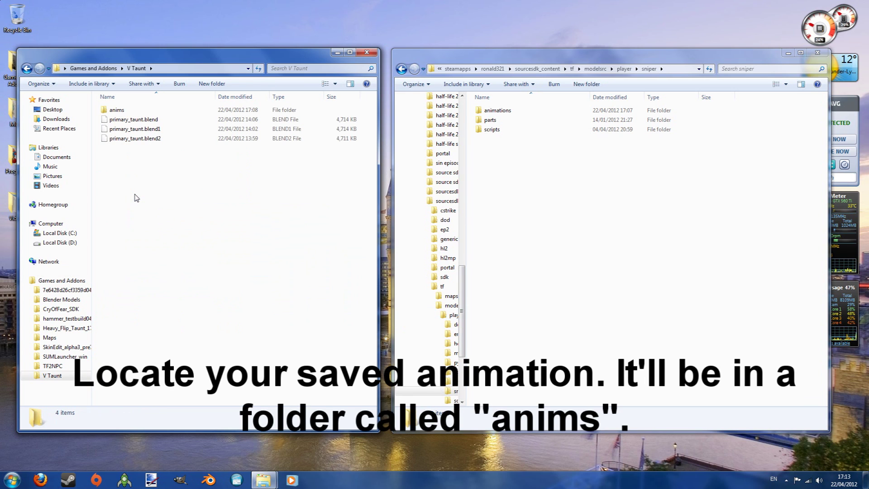
{"action": "double_click", "coordinate": [134, 111]}
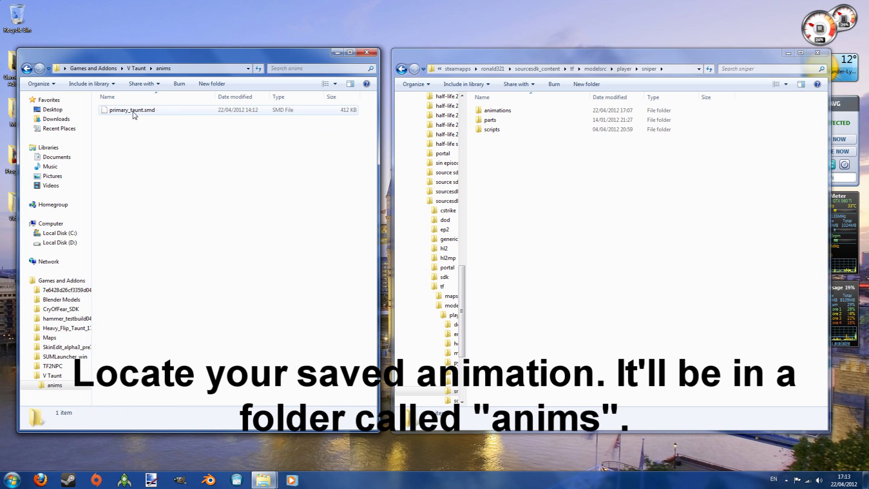
{"action": "left_click", "coordinate": [134, 114]}
{"action": "right_click", "coordinate": [134, 113]}
{"action": "left_click", "coordinate": [188, 271]}
{"action": "type", "text": "taun"}
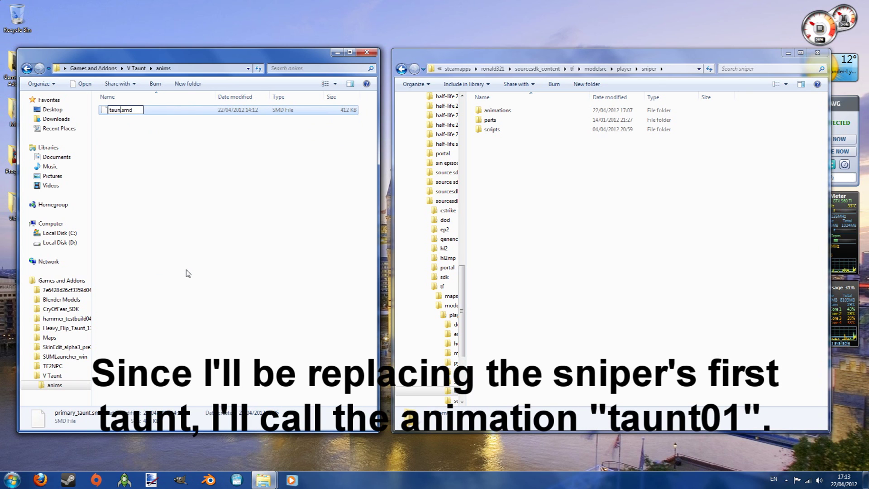
{"action": "type", "text": "01"}
{"action": "key", "text": "Return"}
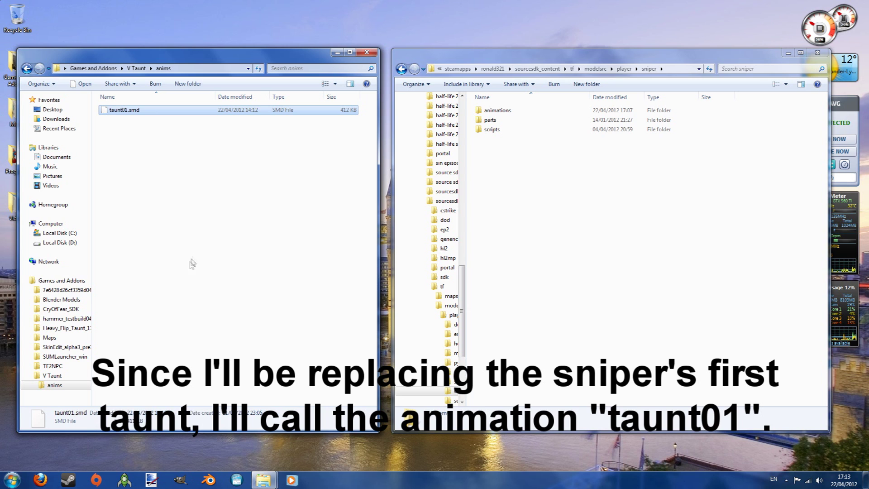
Copy taunt01.smd into the Sniper's animations folder.
{"action": "double_click", "coordinate": [494, 110]}
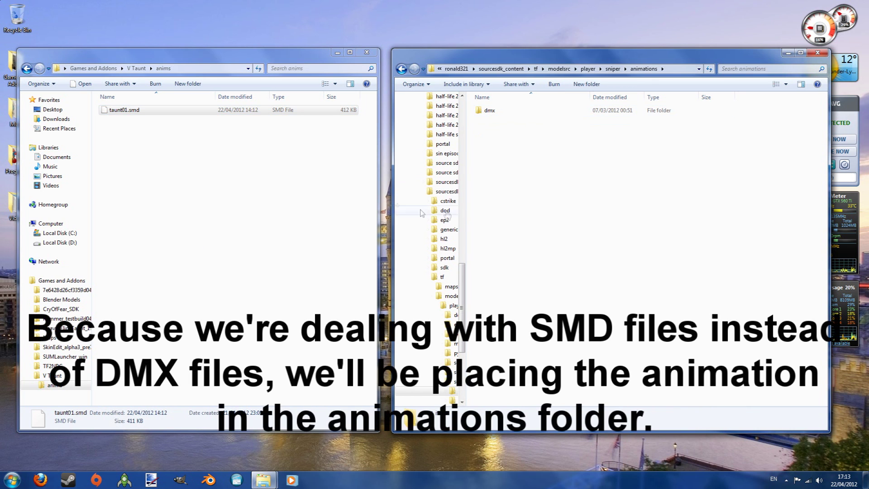
{"action": "left_click", "coordinate": [123, 113]}
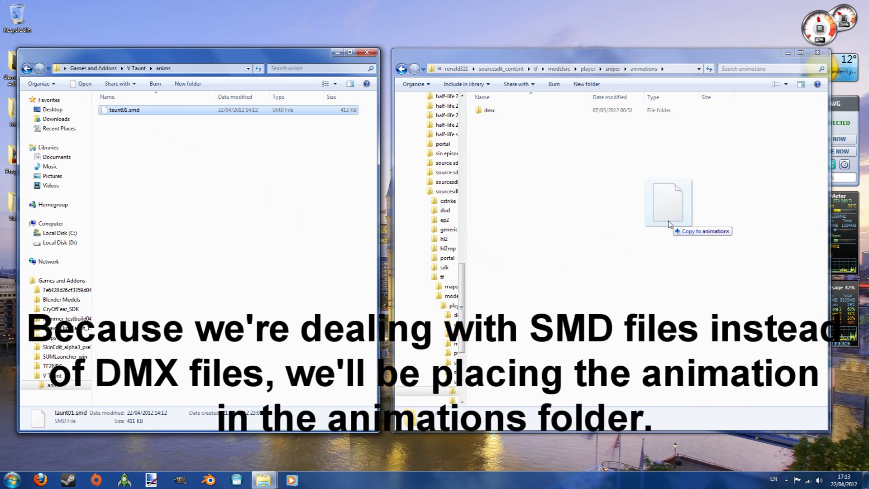
{"action": "left_click_drag", "start_coordinate": [306, 225], "coordinate": [669, 221]}
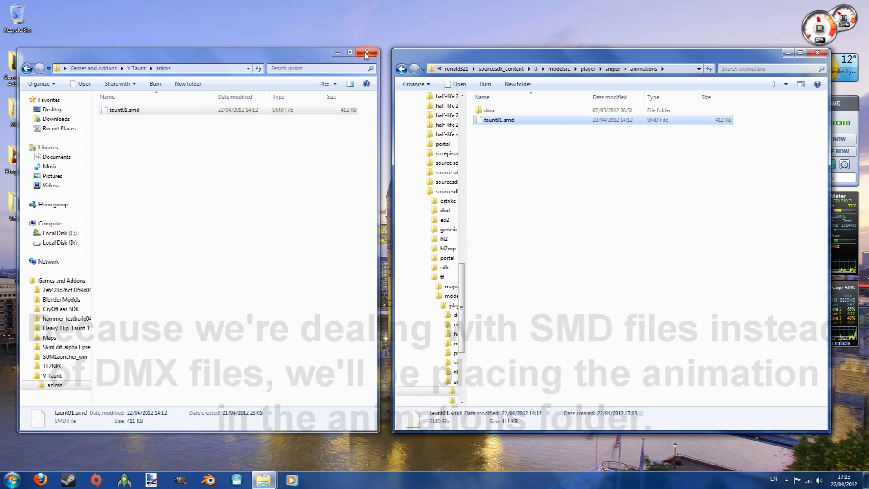
Open sniper_animations.qc from the sniper scripts folder in Notepad++.
{"action": "left_click", "coordinate": [367, 52]}
{"action": "left_click", "coordinate": [569, 243]}
{"action": "left_click", "coordinate": [612, 69]}
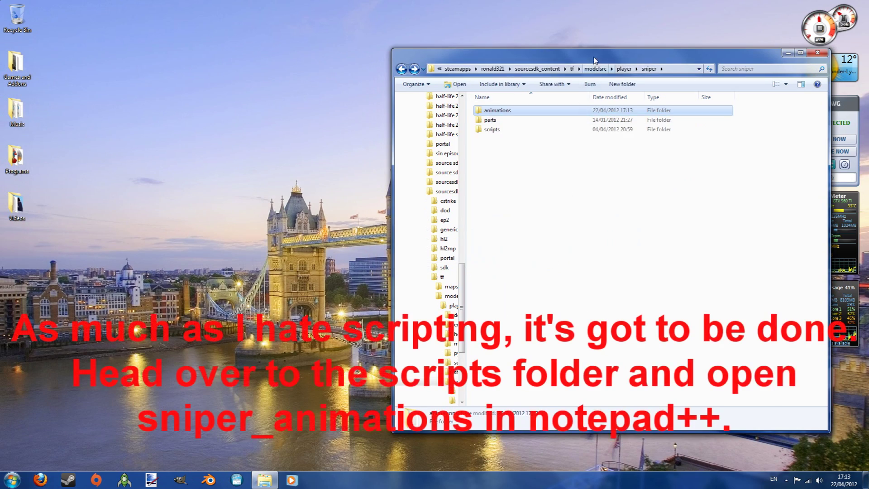
{"action": "left_click_drag", "start_coordinate": [596, 57], "coordinate": [414, 67]}
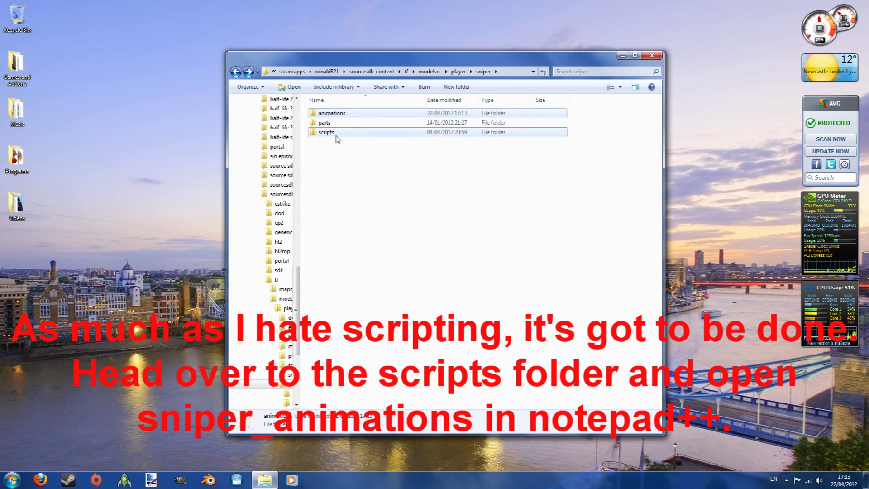
{"action": "double_click", "coordinate": [334, 132]}
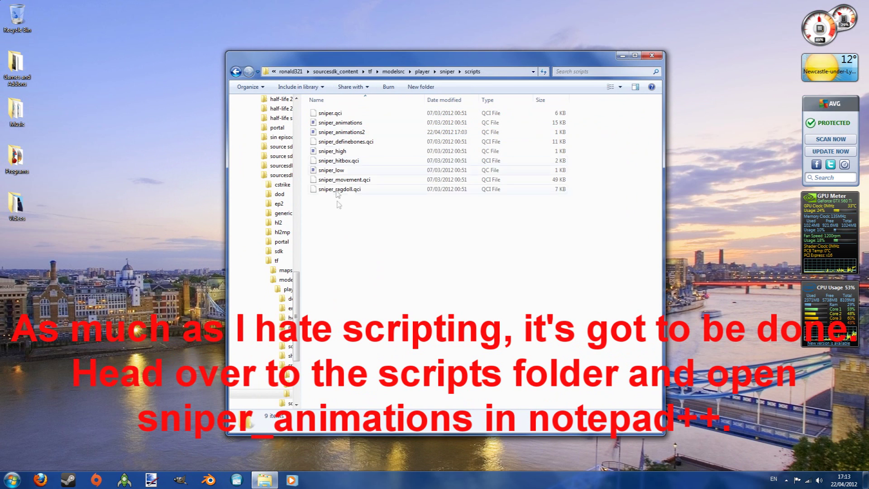
{"action": "right_click", "coordinate": [365, 127]}
{"action": "left_click", "coordinate": [397, 150]}
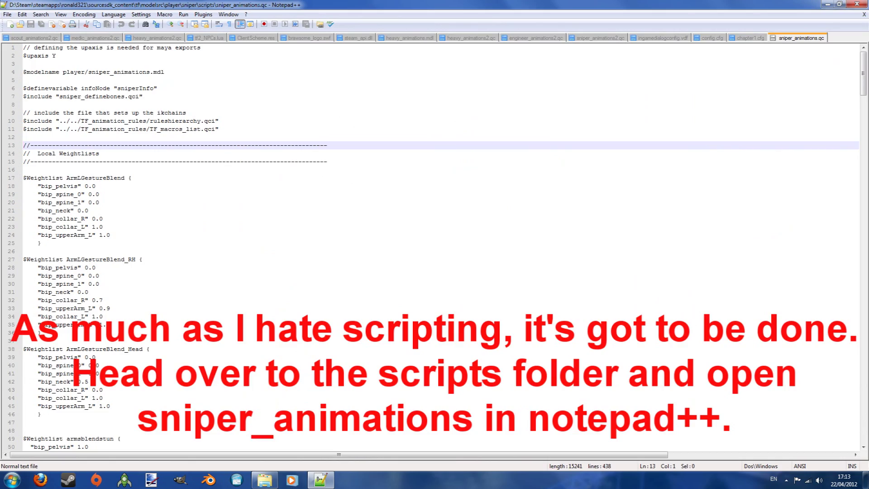
Scroll through all 438 lines of sniper_animations.qc, then close Notepad++.
{"action": "left_click_drag", "start_coordinate": [865, 85], "coordinate": [865, 437]}
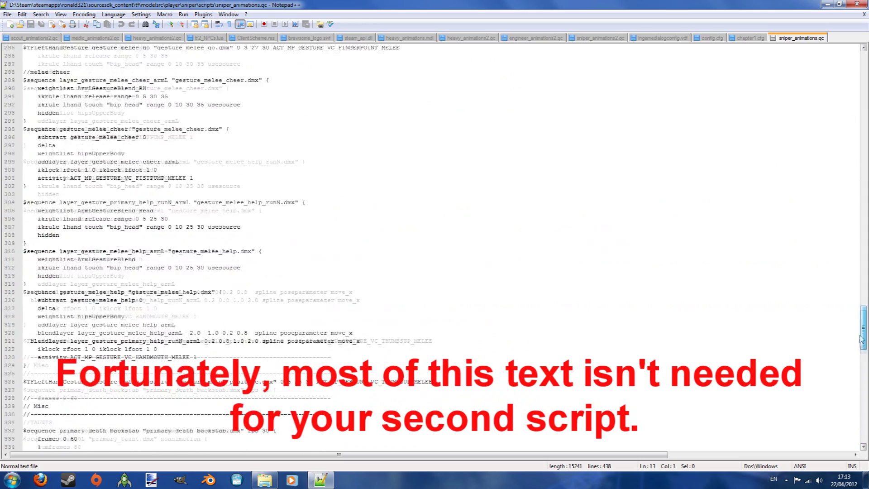
{"action": "left_click_drag", "start_coordinate": [865, 435], "coordinate": [863, 67]}
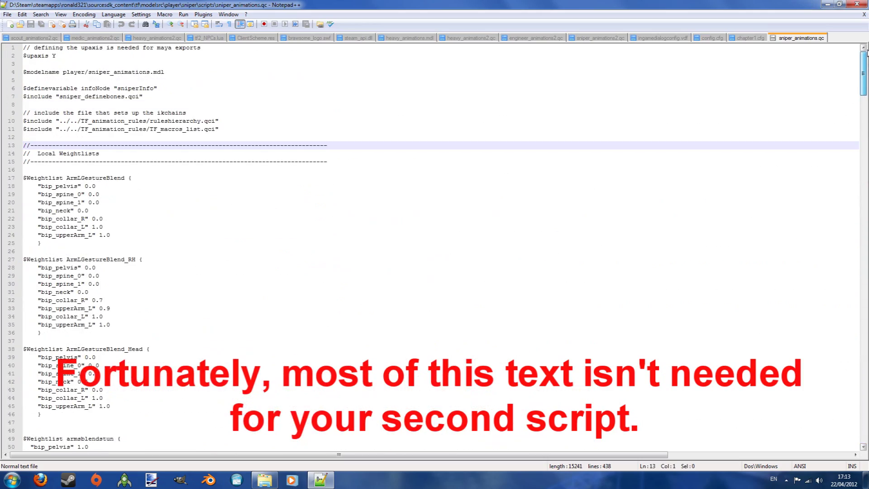
{"action": "left_click", "coordinate": [864, 3]}
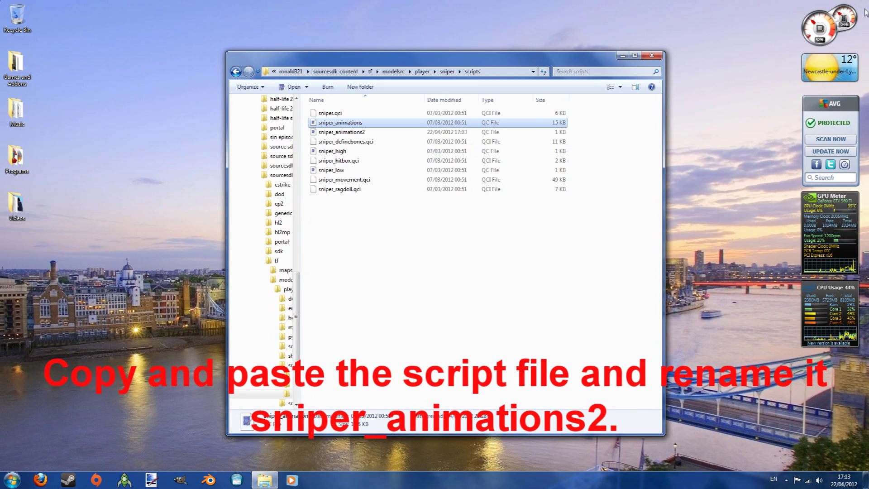
Review the taunt01 sequence in sniper_animations2.qc, then load the file into GUIStudioMDL.
{"action": "right_click", "coordinate": [372, 133]}
{"action": "left_click", "coordinate": [404, 158]}
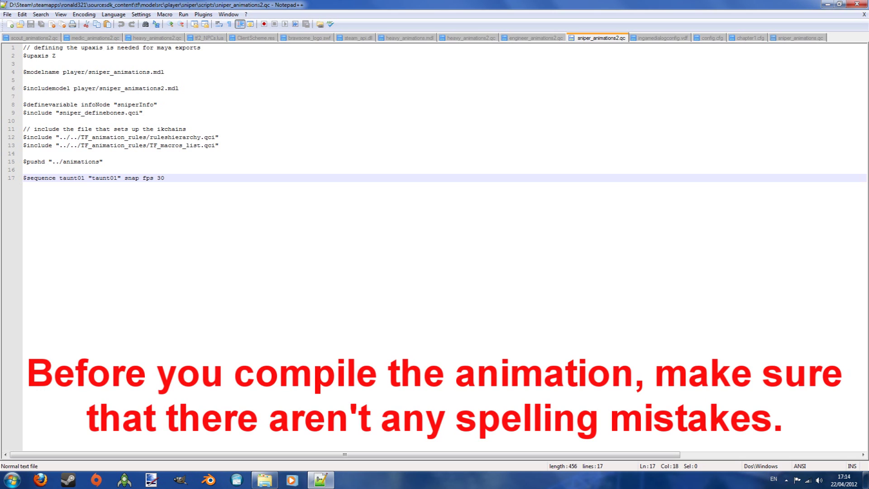
{"action": "left_click", "coordinate": [857, 5]}
{"action": "double_click", "coordinate": [367, 132]}
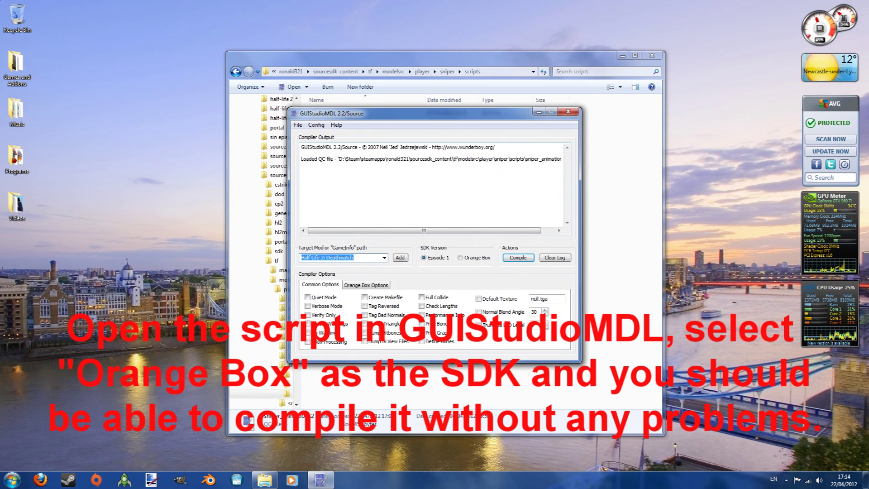
Compile sniper_animations2.qc with the Orange Box SDK for Team Fortress 2, then close GUIStudioMDL.
{"action": "left_click", "coordinate": [316, 125]}
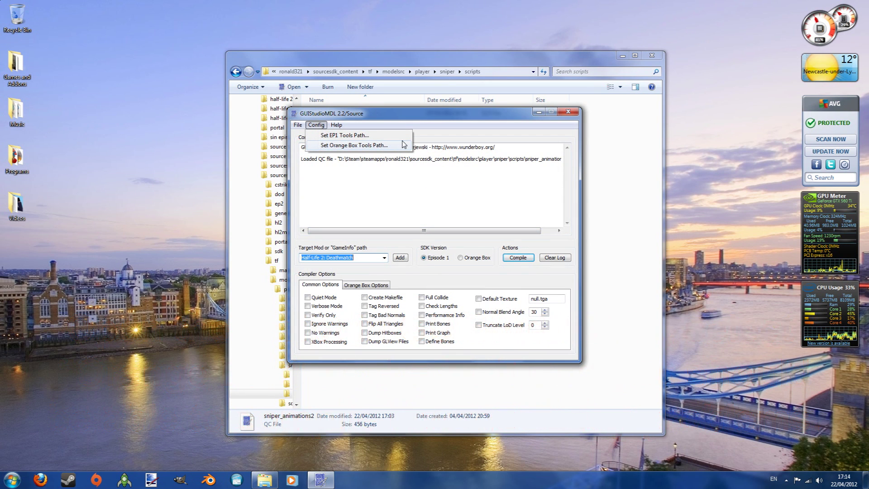
{"action": "left_click", "coordinate": [432, 272]}
{"action": "left_click", "coordinate": [467, 261]}
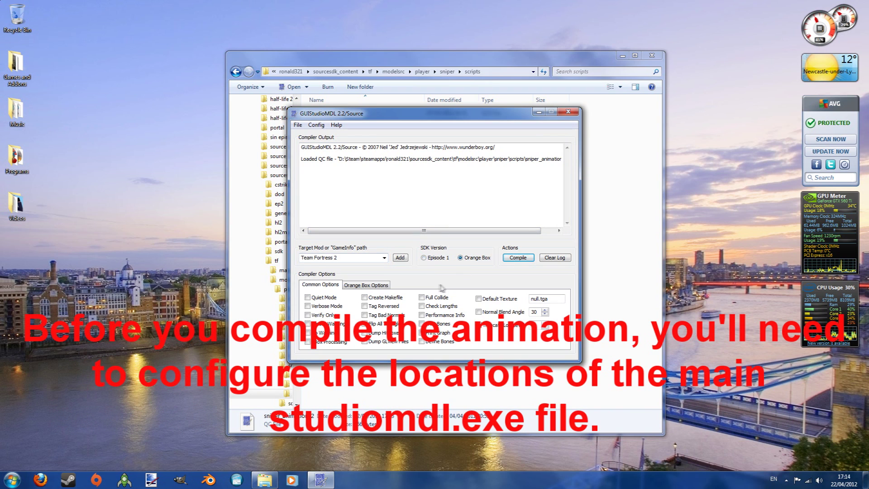
{"action": "left_click", "coordinate": [515, 258]}
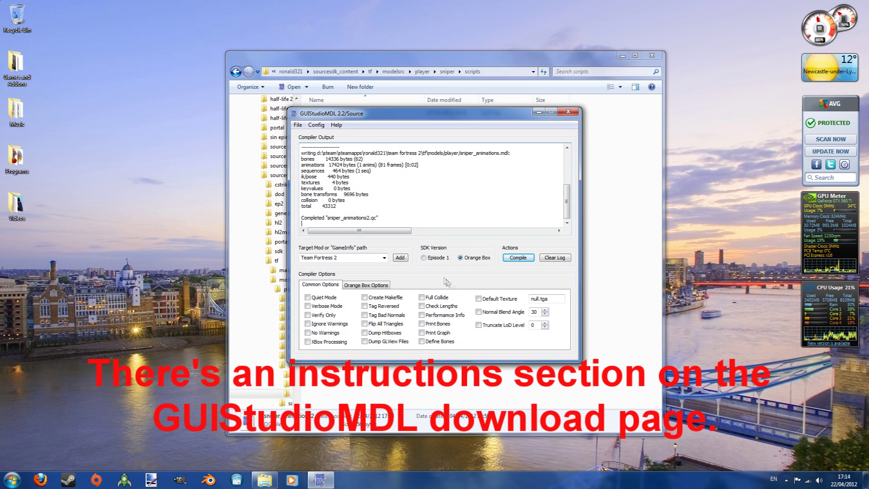
{"action": "left_click", "coordinate": [568, 112]}
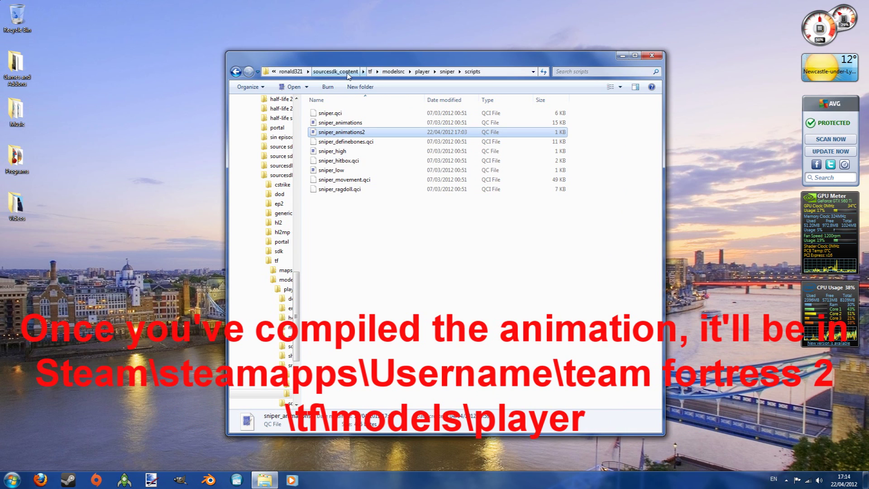
Find the compiled sniper_animations.mdl in team fortress 2\tf\models\player.
{"action": "left_click", "coordinate": [288, 71]}
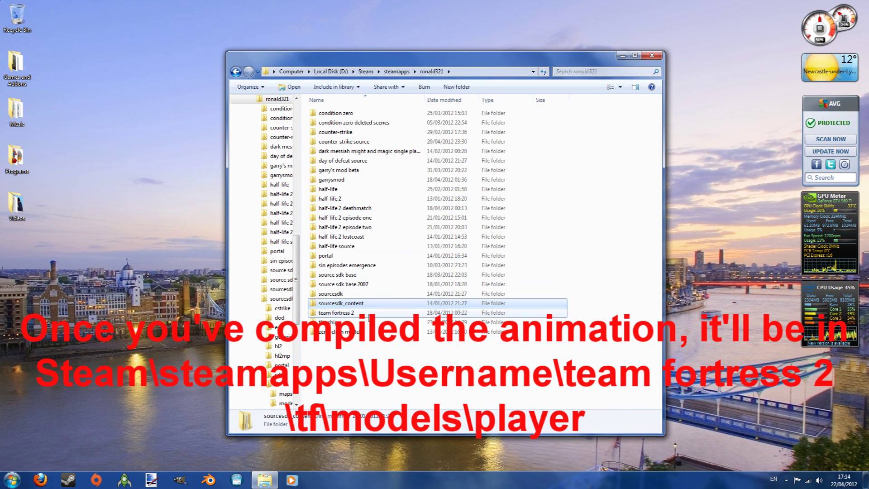
{"action": "double_click", "coordinate": [319, 304]}
{"action": "double_click", "coordinate": [362, 151]}
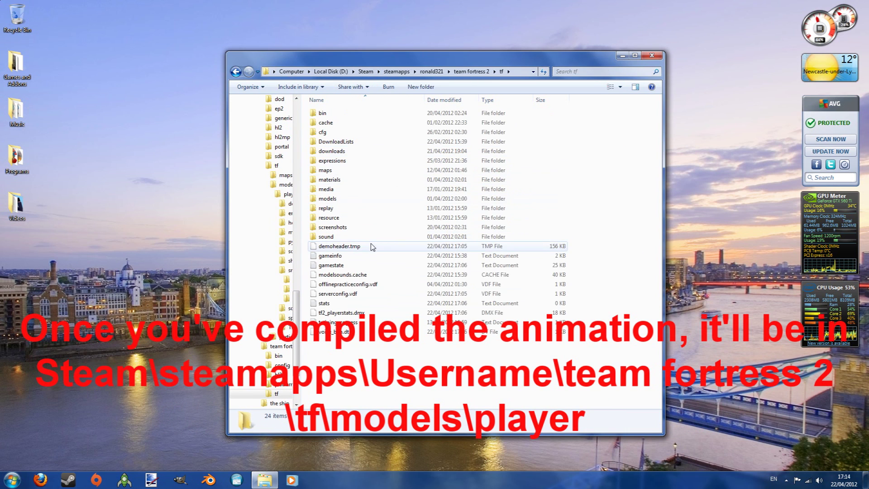
{"action": "double_click", "coordinate": [383, 199]}
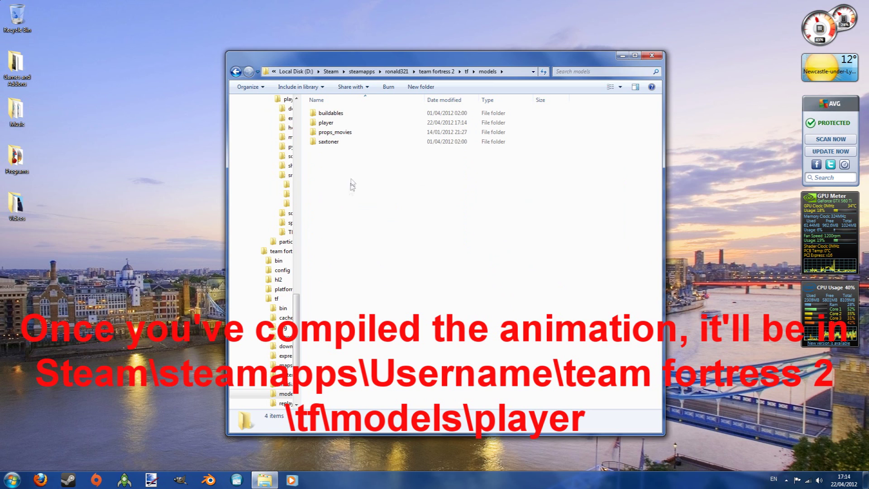
{"action": "double_click", "coordinate": [353, 122]}
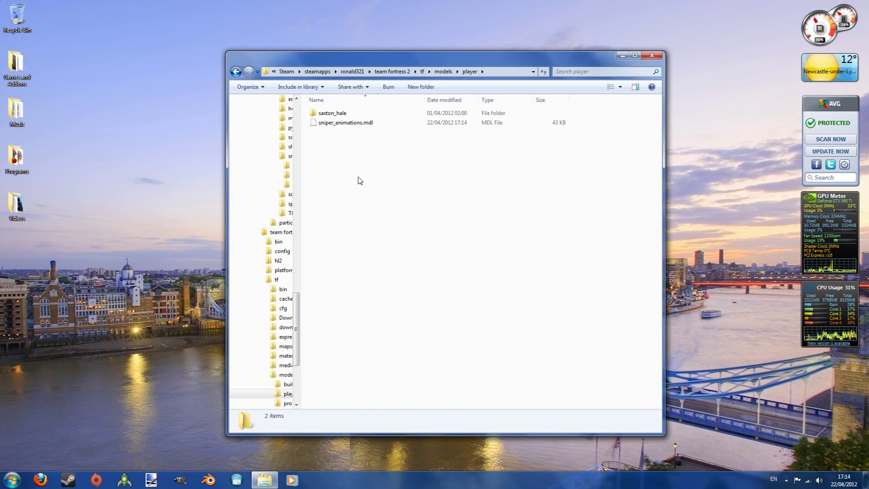
Open the team fortress 2 materials archive from the steamapps folder.
{"action": "left_click", "coordinate": [317, 71]}
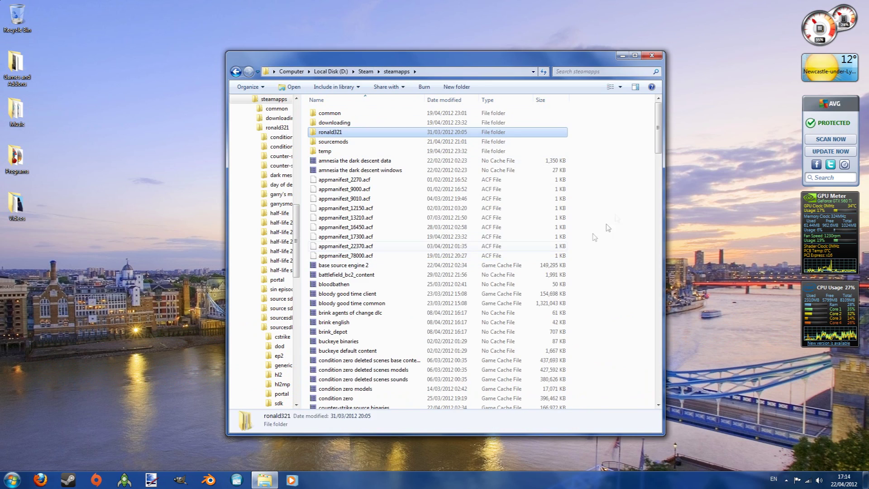
{"action": "left_click_drag", "start_coordinate": [657, 130], "coordinate": [656, 382]}
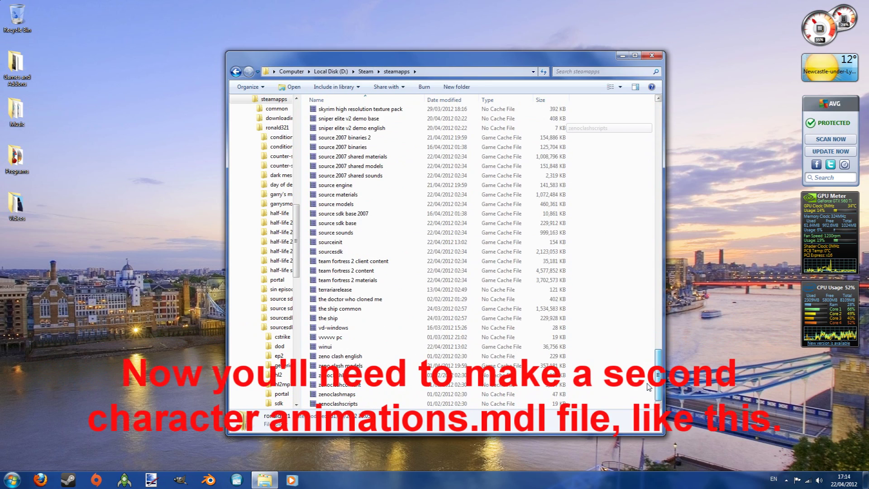
{"action": "double_click", "coordinate": [369, 281]}
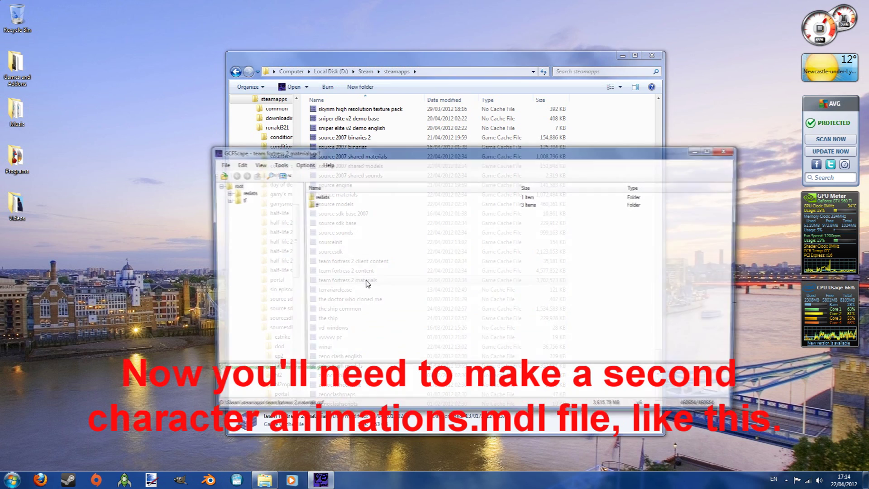
Copy sniper_animations.mdl from the archive's tf\models\player folder to the desktop, then close GCFScape.
{"action": "double_click", "coordinate": [313, 203]}
{"action": "double_click", "coordinate": [319, 204]}
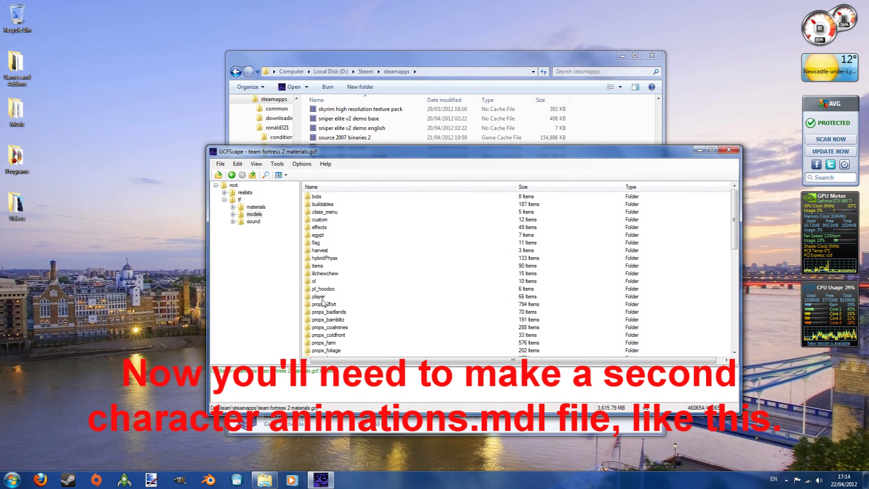
{"action": "double_click", "coordinate": [322, 297]}
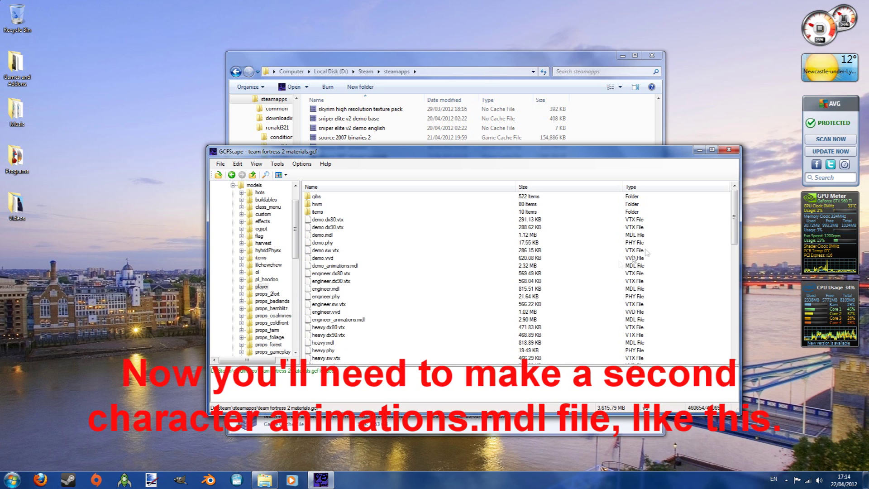
{"action": "left_click_drag", "start_coordinate": [736, 213], "coordinate": [734, 322]}
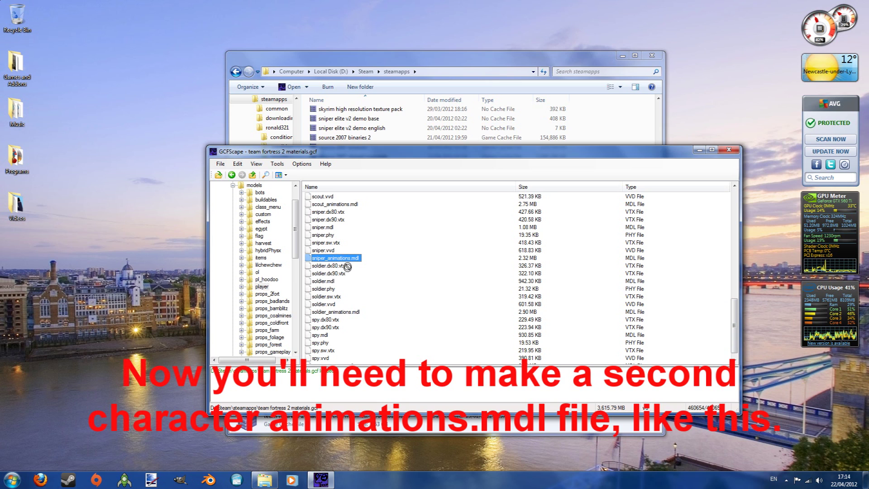
{"action": "left_click_drag", "start_coordinate": [75, 262], "coordinate": [25, 248]}
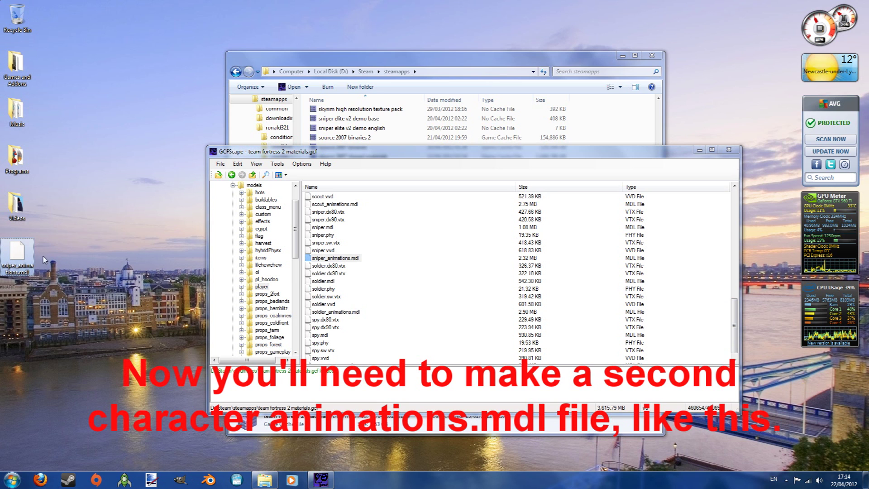
{"action": "left_click", "coordinate": [728, 149]}
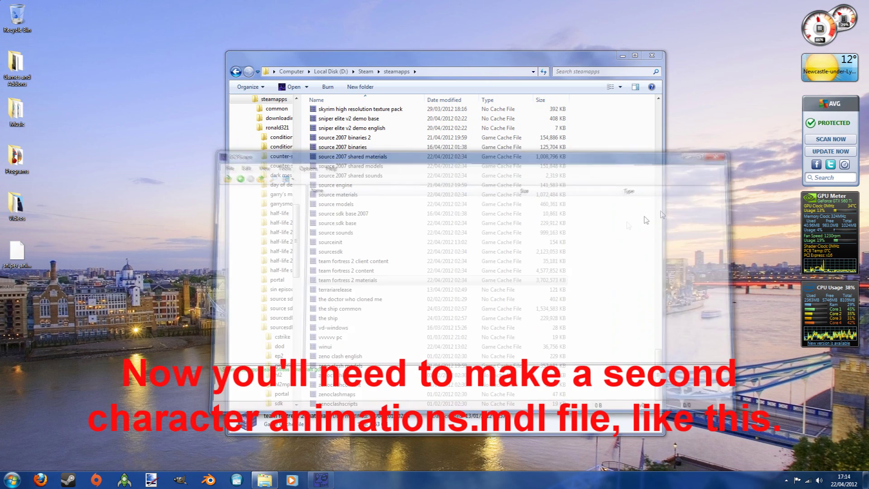
Rename the extracted desktop file to sniper_animations2.mdl.
{"action": "right_click", "coordinate": [17, 254]}
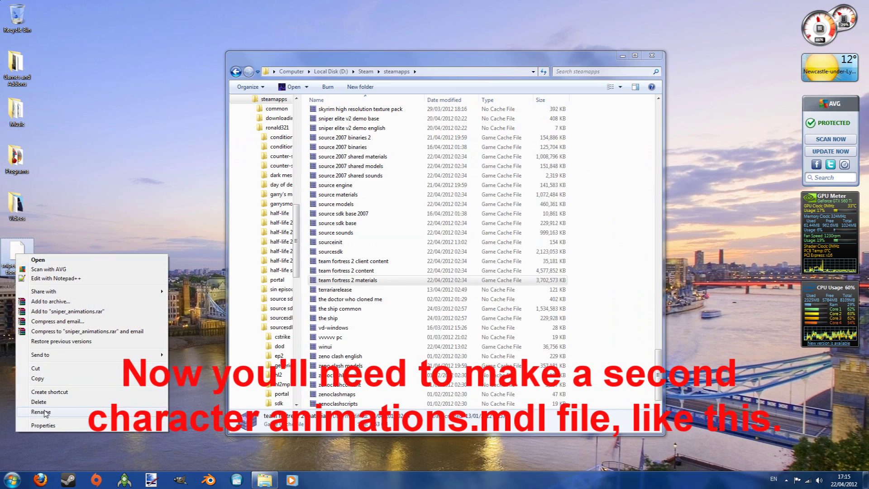
{"action": "left_click", "coordinate": [45, 413]}
{"action": "key", "text": "Right"}
{"action": "type", "text": "2"}
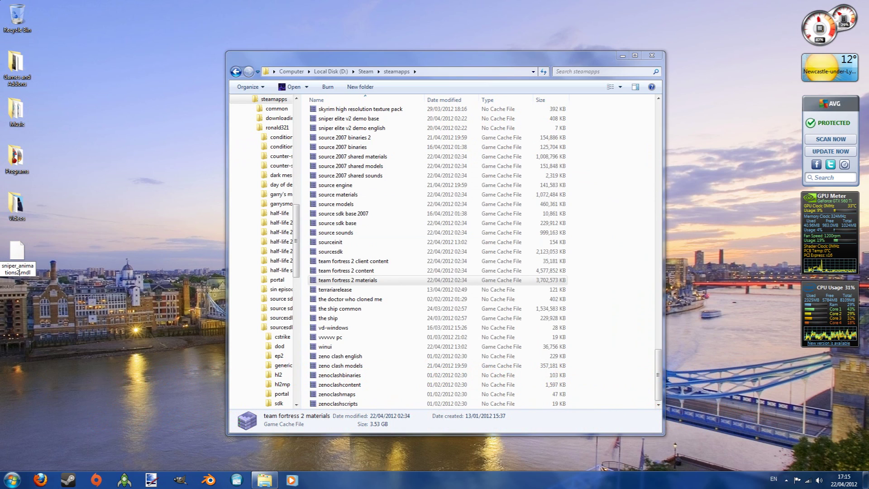
{"action": "key", "text": "Return"}
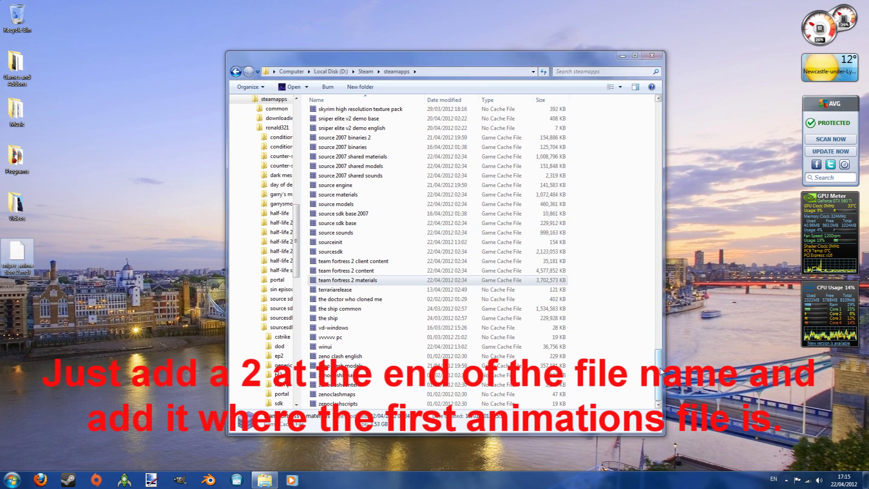
Move sniper_animations2.mdl into ronald321\team fortress 2\tf\models\player.
{"action": "left_click_drag", "start_coordinate": [659, 371], "coordinate": [684, 118]}
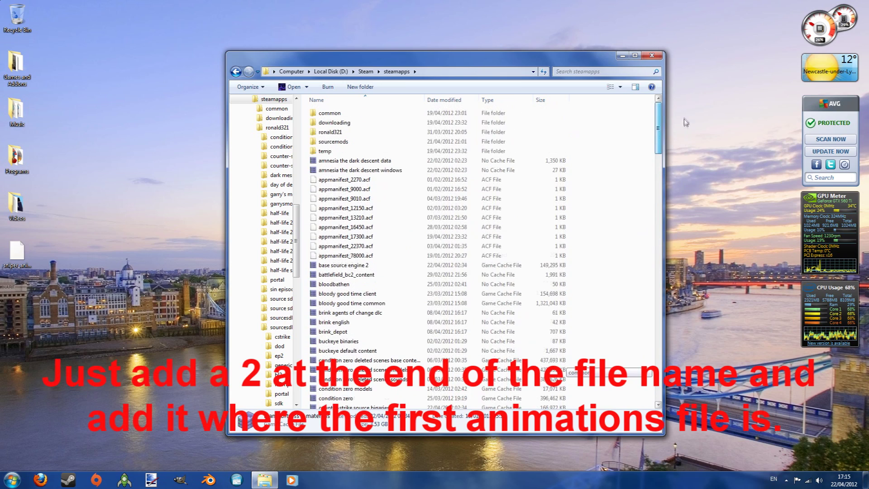
{"action": "double_click", "coordinate": [471, 133]}
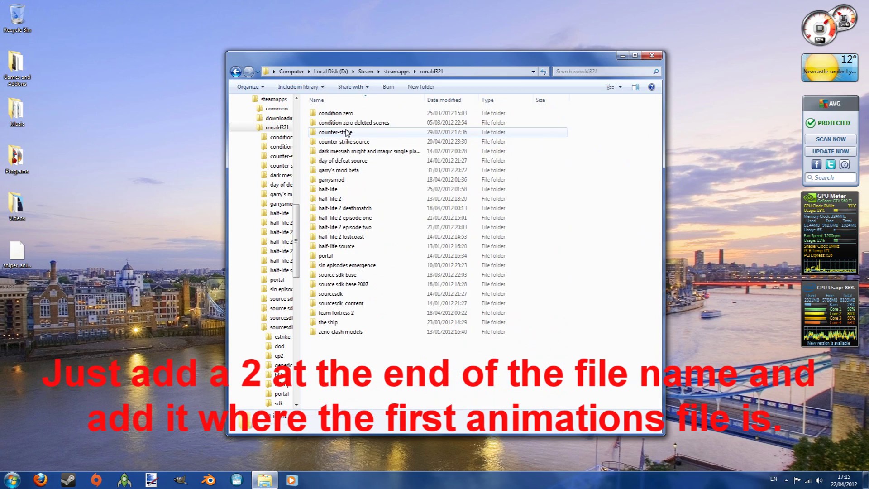
{"action": "double_click", "coordinate": [336, 313]}
{"action": "double_click", "coordinate": [348, 150]}
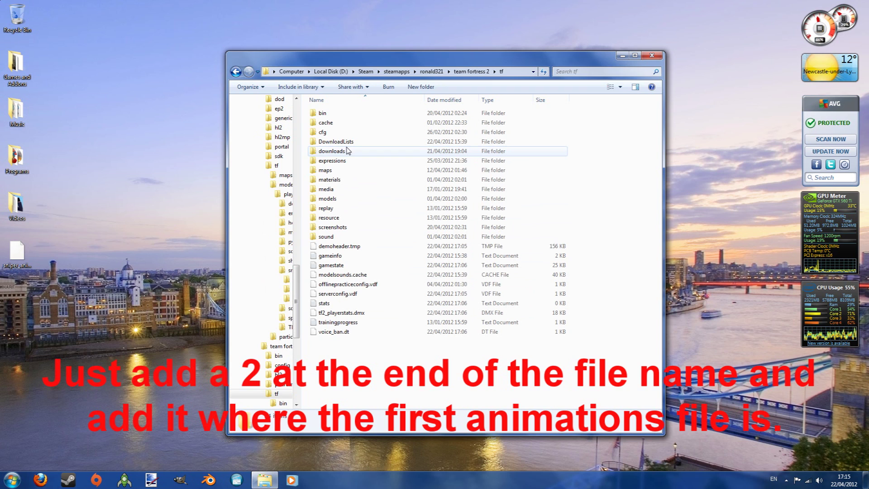
{"action": "double_click", "coordinate": [343, 200]}
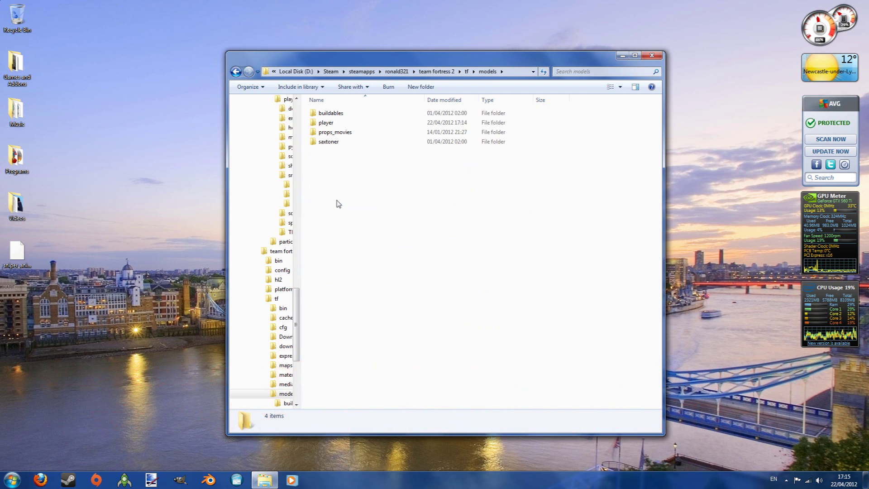
{"action": "double_click", "coordinate": [353, 123]}
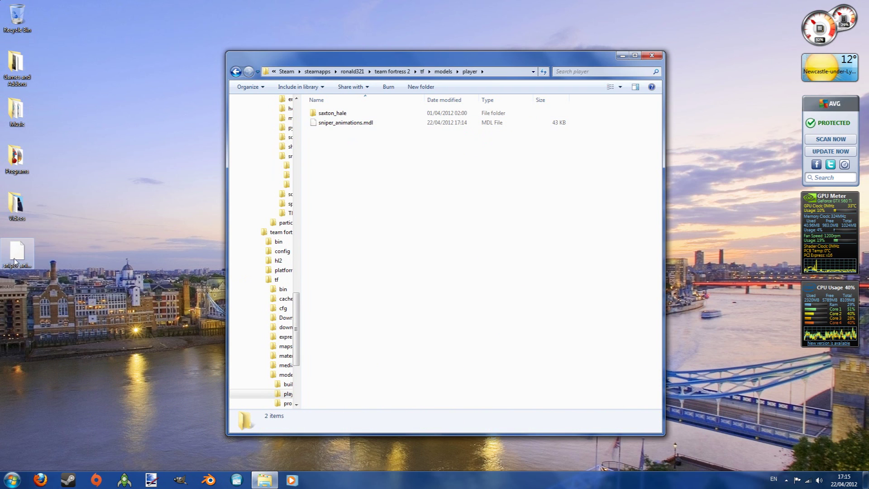
{"action": "mouse_move", "coordinate": [17, 254]}
{"action": "left_mouse_down"}
{"action": "mouse_move", "coordinate": [23, 265]}
{"action": "mouse_move", "coordinate": [383, 198]}
{"action": "left_mouse_up"}
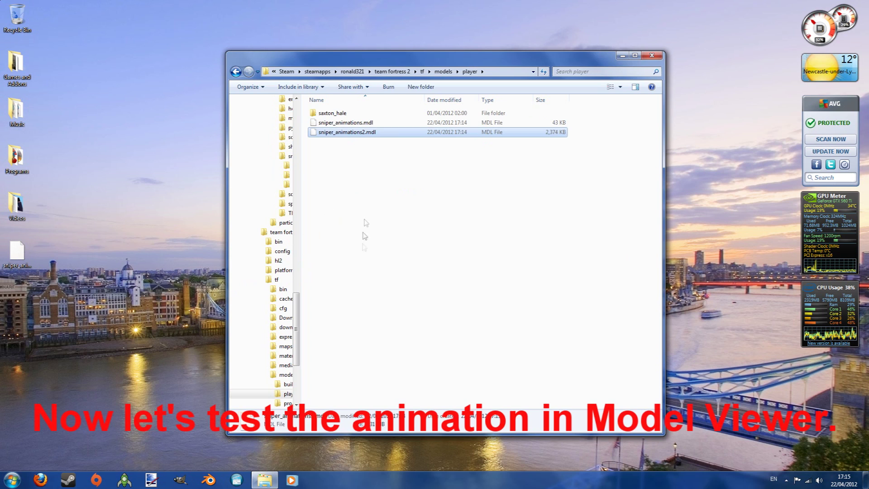
{"action": "left_click", "coordinate": [461, 235]}
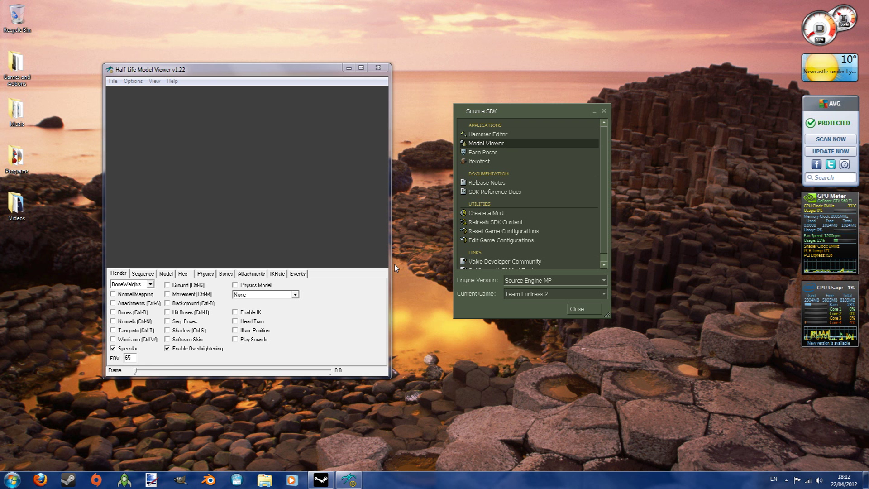
Load sniper.mdl from the models\player folder via File > Load Model.
{"action": "left_click", "coordinate": [113, 81]}
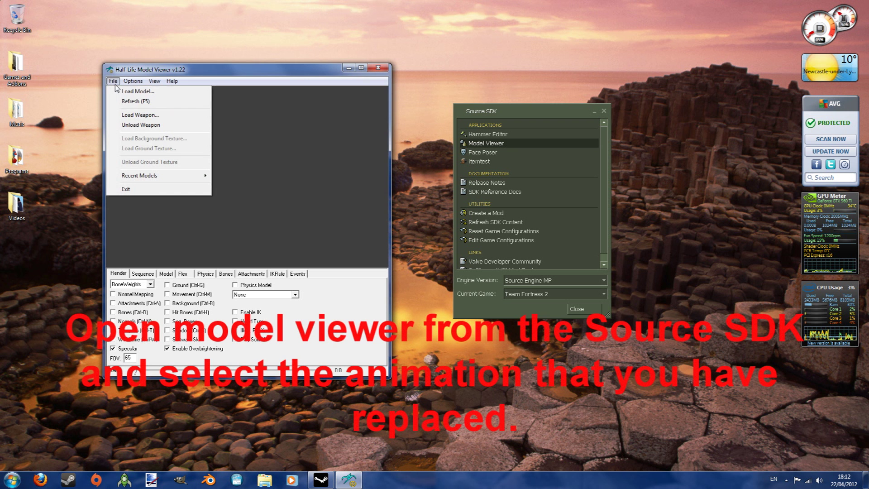
{"action": "left_click", "coordinate": [134, 92]}
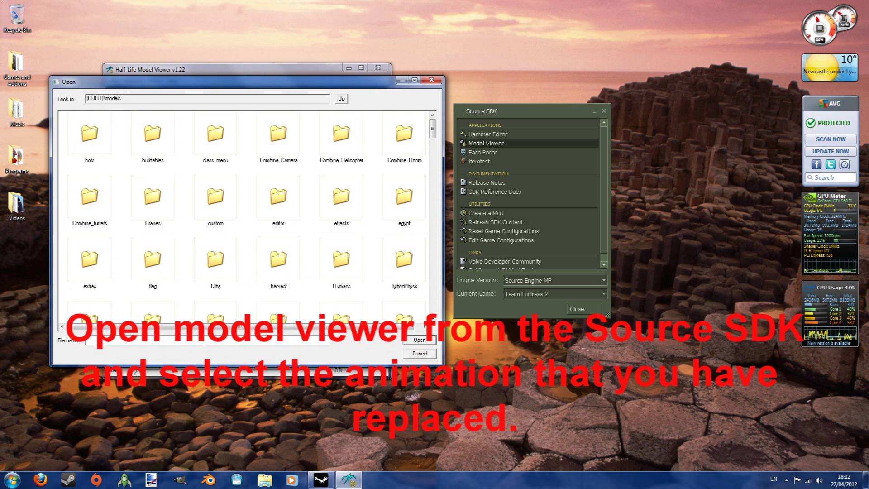
{"action": "scroll", "coordinate": [412, 167], "scroll_direction": "down", "scroll_amount": 5}
{"action": "left_click", "coordinate": [406, 144]}
{"action": "double_click", "coordinate": [406, 144]}
{"action": "double_click", "coordinate": [351, 242]}
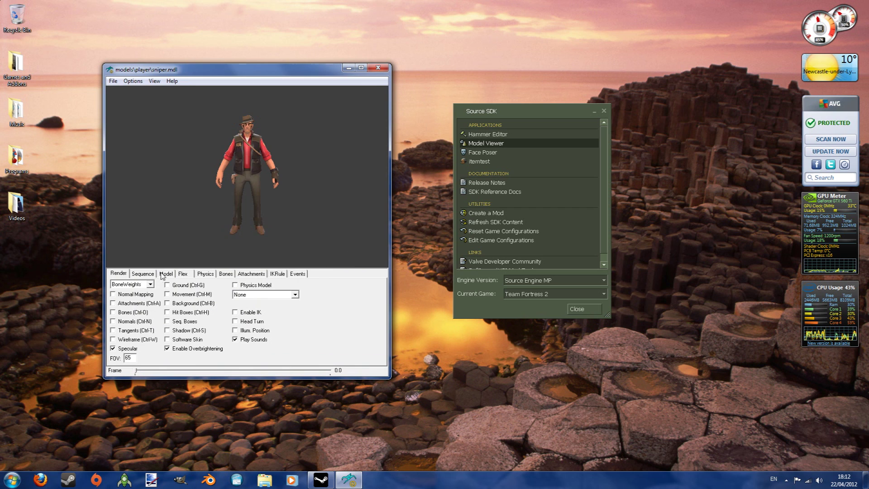
Turn the Sniper to face the camera and play the taunt01 sequence.
{"action": "left_click", "coordinate": [139, 277]}
{"action": "right_click_drag", "start_coordinate": [244, 238], "coordinate": [276, 177]}
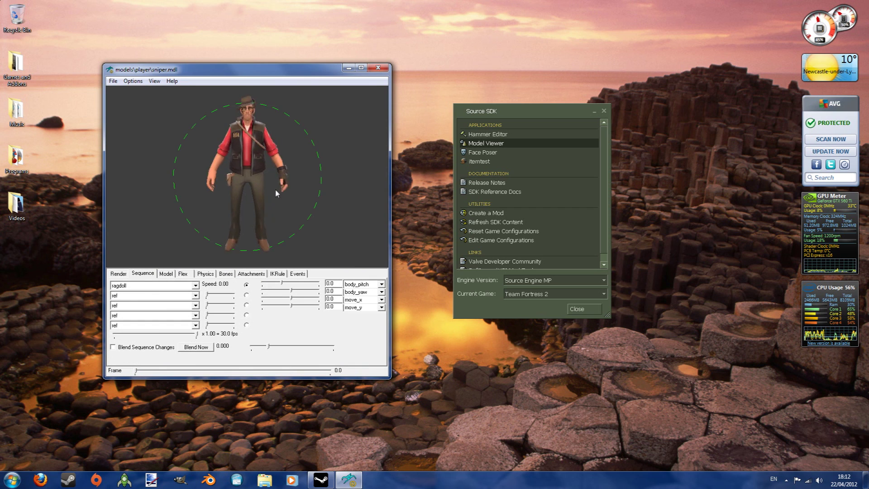
{"action": "left_click_drag", "start_coordinate": [274, 174], "coordinate": [276, 178]}
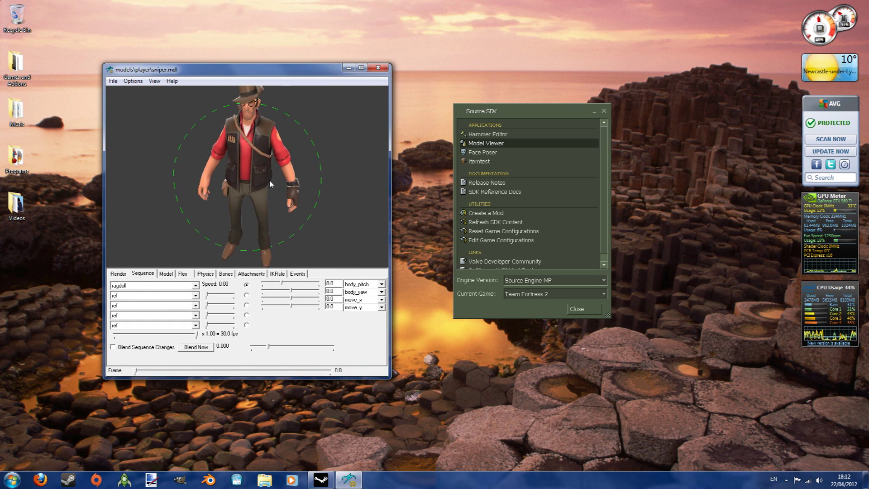
{"action": "left_click_drag", "start_coordinate": [277, 180], "coordinate": [274, 191]}
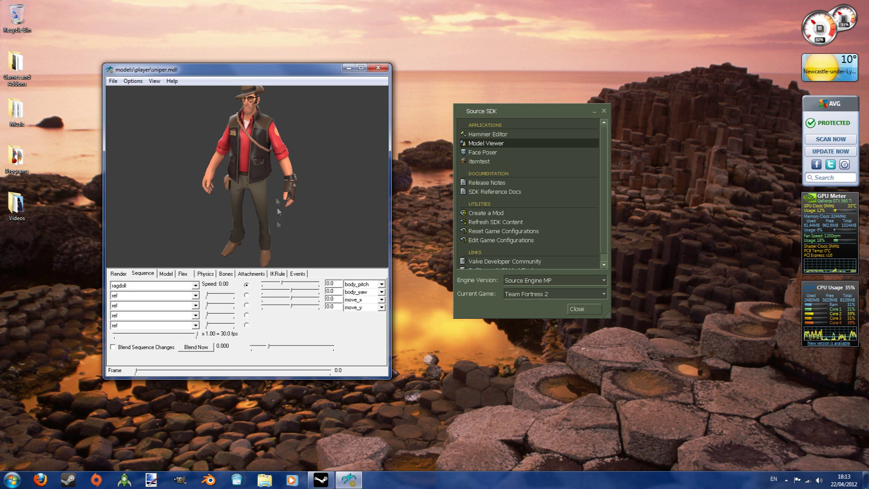
{"action": "left_click", "coordinate": [196, 286]}
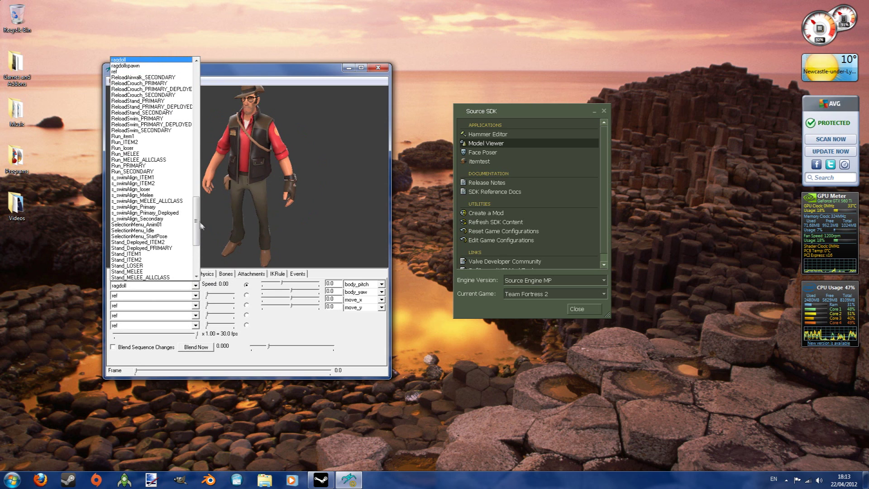
{"action": "scroll", "coordinate": [199, 226], "scroll_direction": "down", "scroll_amount": 3}
{"action": "scroll", "coordinate": [190, 230], "scroll_direction": "down", "scroll_amount": 4}
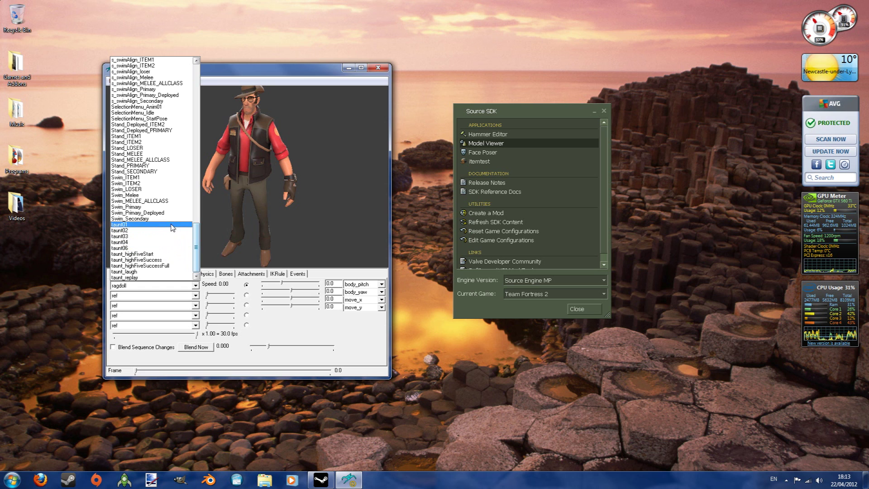
{"action": "left_click", "coordinate": [172, 225]}
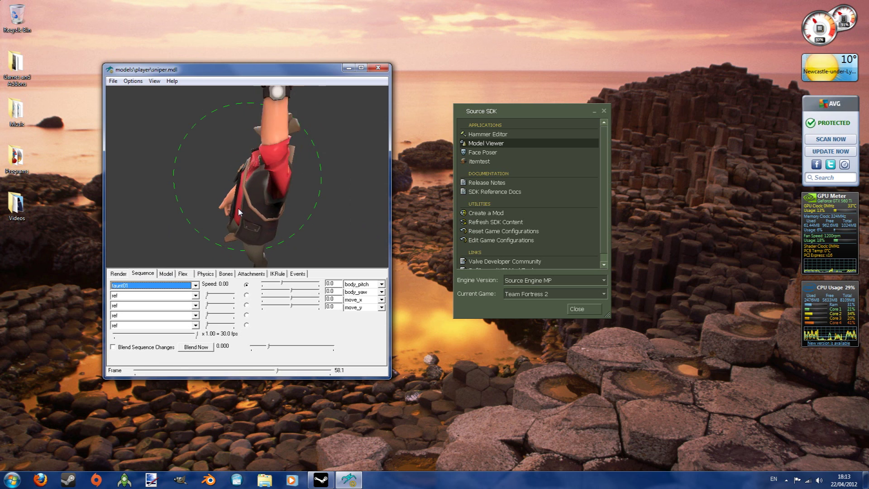